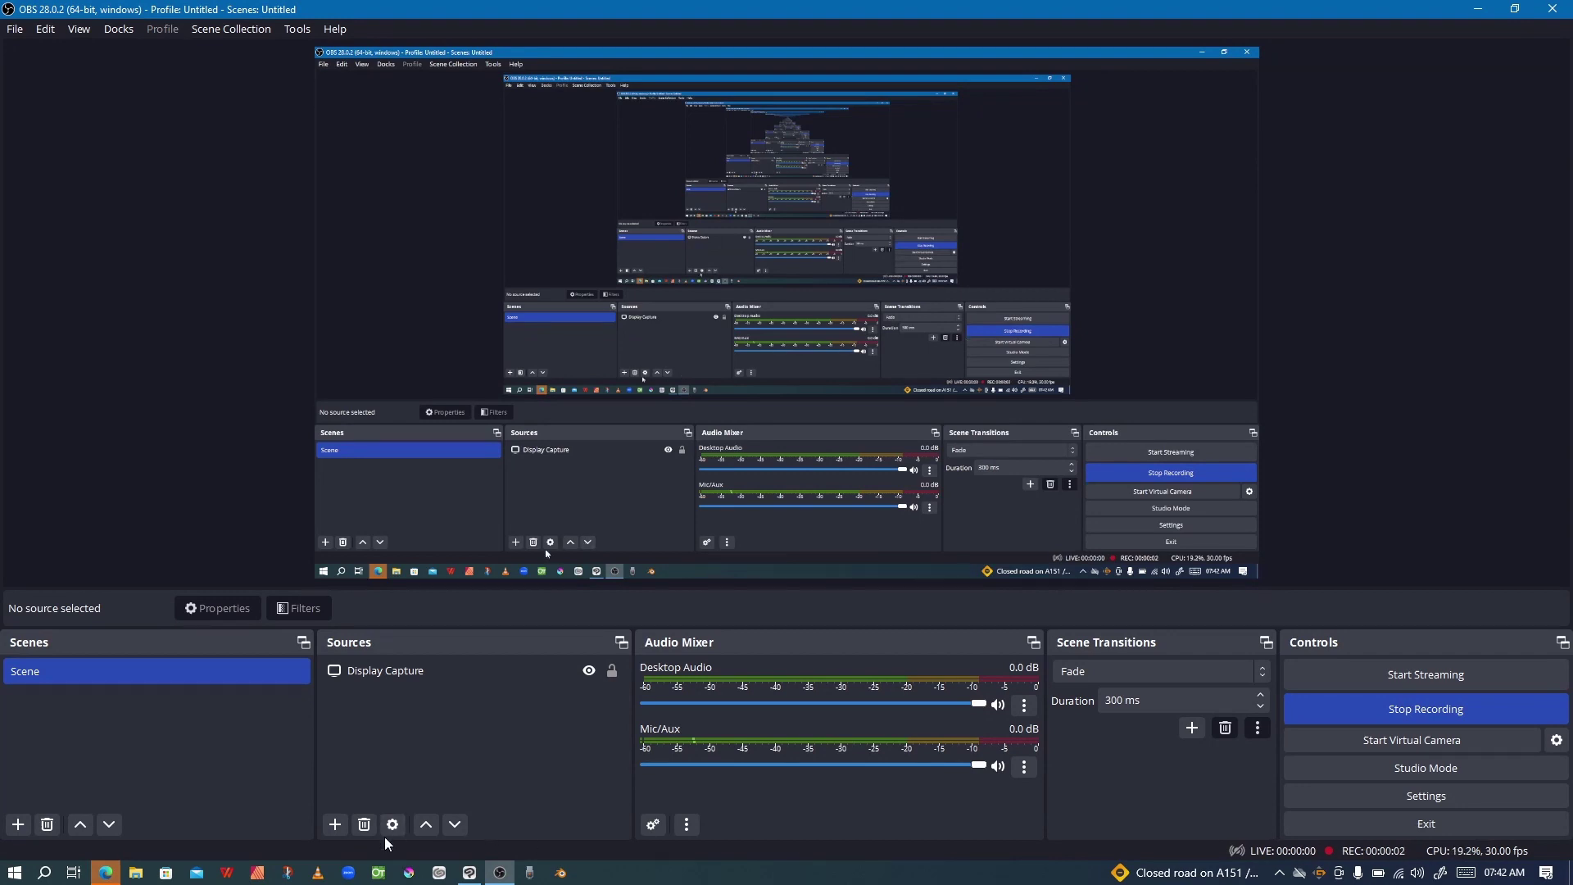
Step: Sketch an angular kite-like outline with the Design pencil, then select the Universal Paintbrush
click(470, 872)
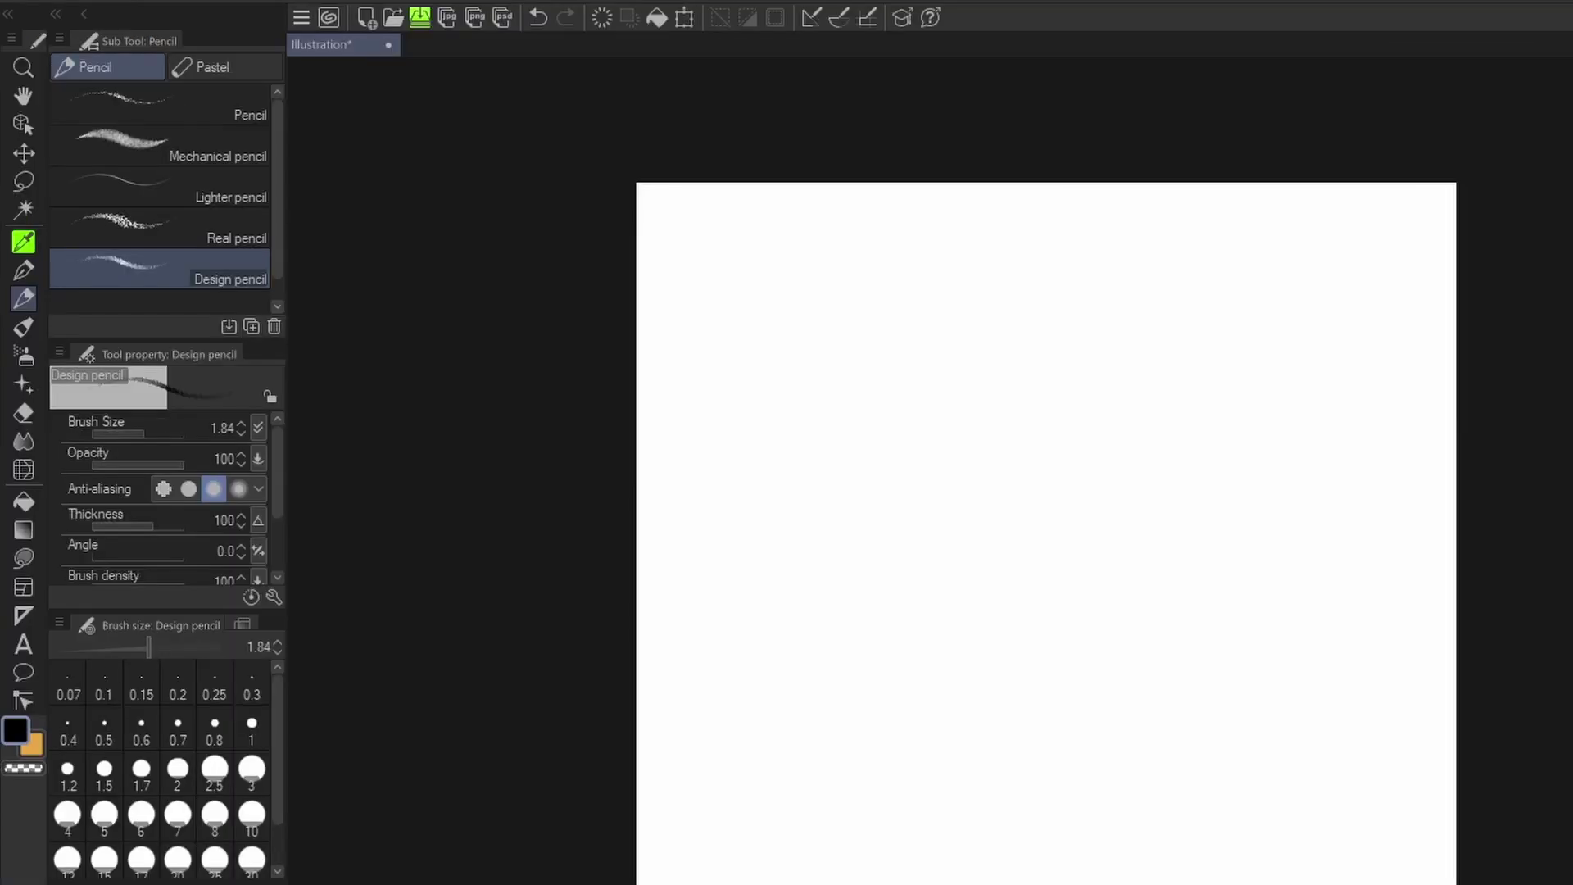
mouse_move(881, 548)
mouse_down()
mouse_move(959, 511)
mouse_move(851, 575)
mouse_move(838, 633)
mouse_move(907, 611)
mouse_move(969, 501)
mouse_move(961, 578)
mouse_up()
mouse_move(971, 500)
mouse_down()
mouse_move(975, 562)
mouse_move(811, 681)
mouse_move(954, 509)
mouse_move(971, 574)
mouse_move(834, 593)
mouse_move(971, 512)
mouse_move(803, 688)
mouse_up()
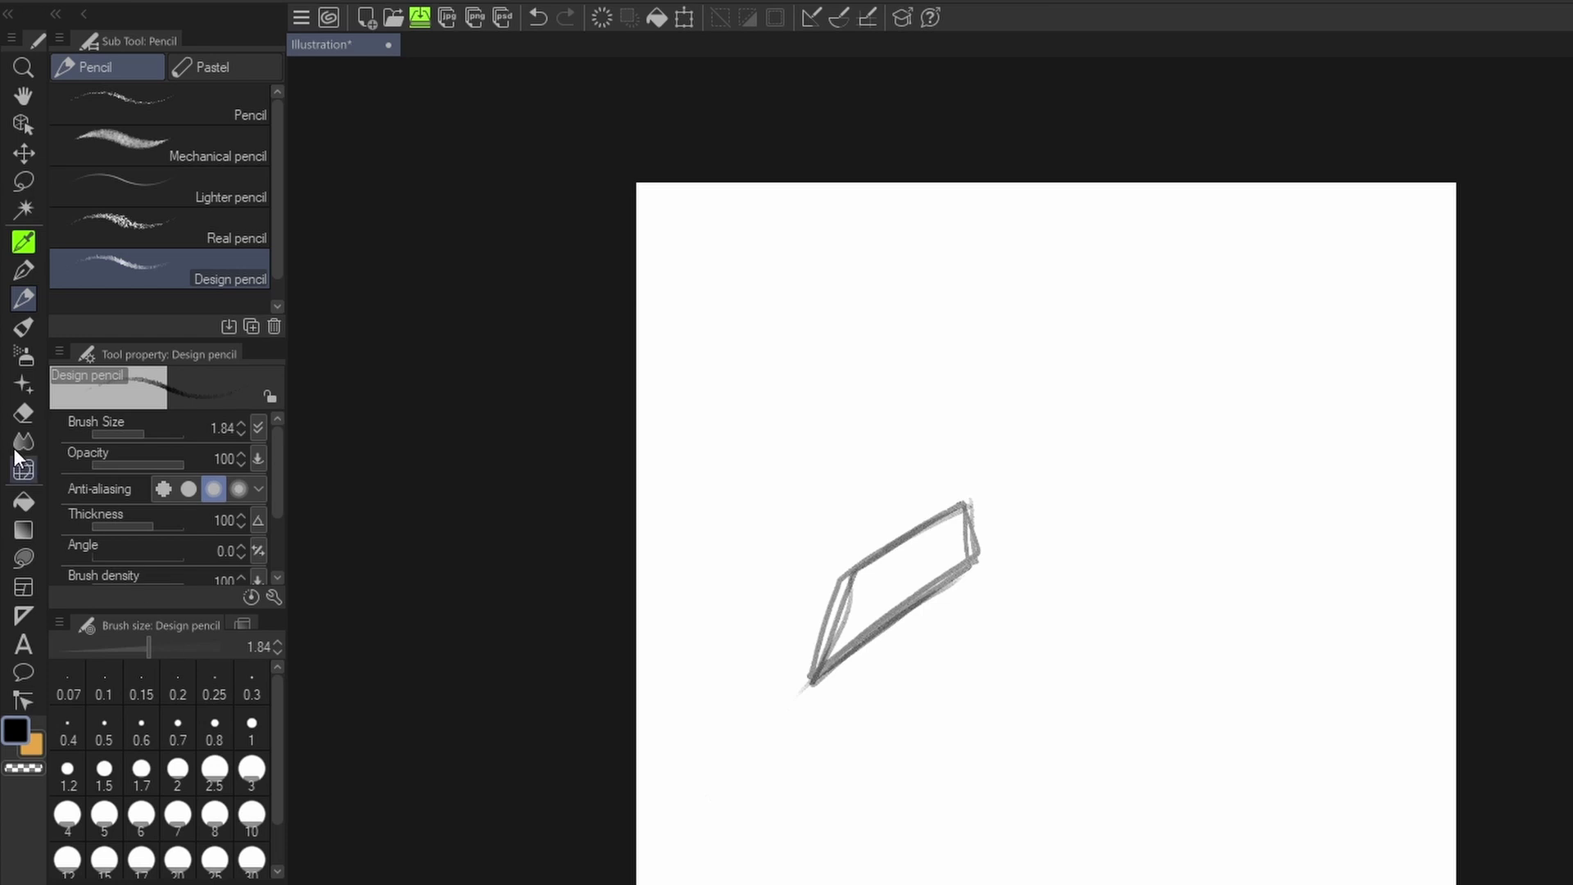
click(24, 329)
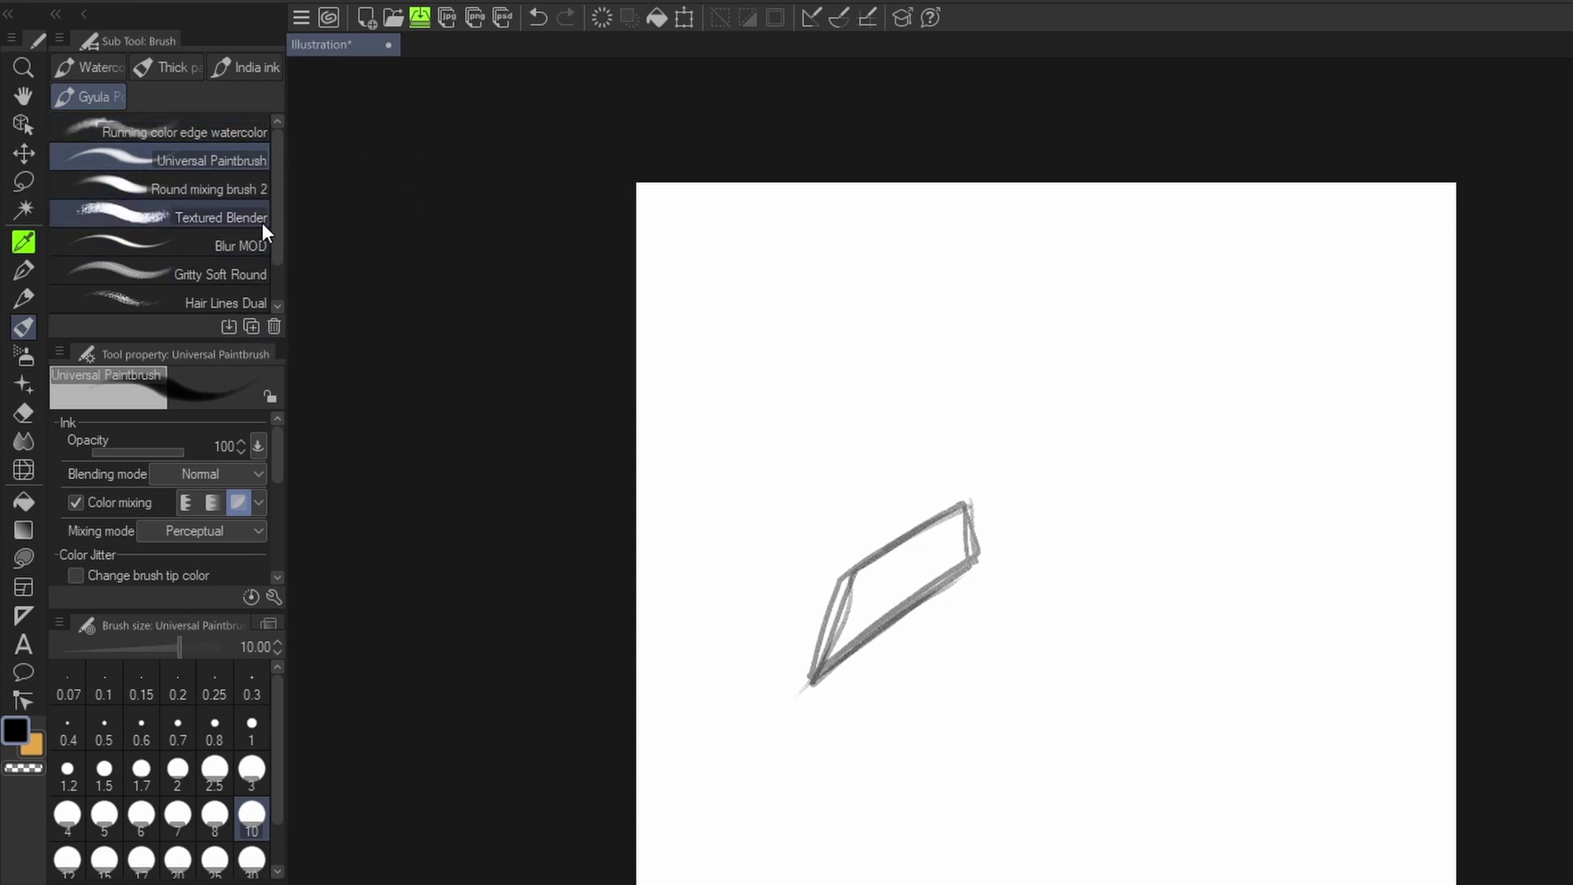
scroll(278, 256, down, 2)
scroll(280, 164, up, 2)
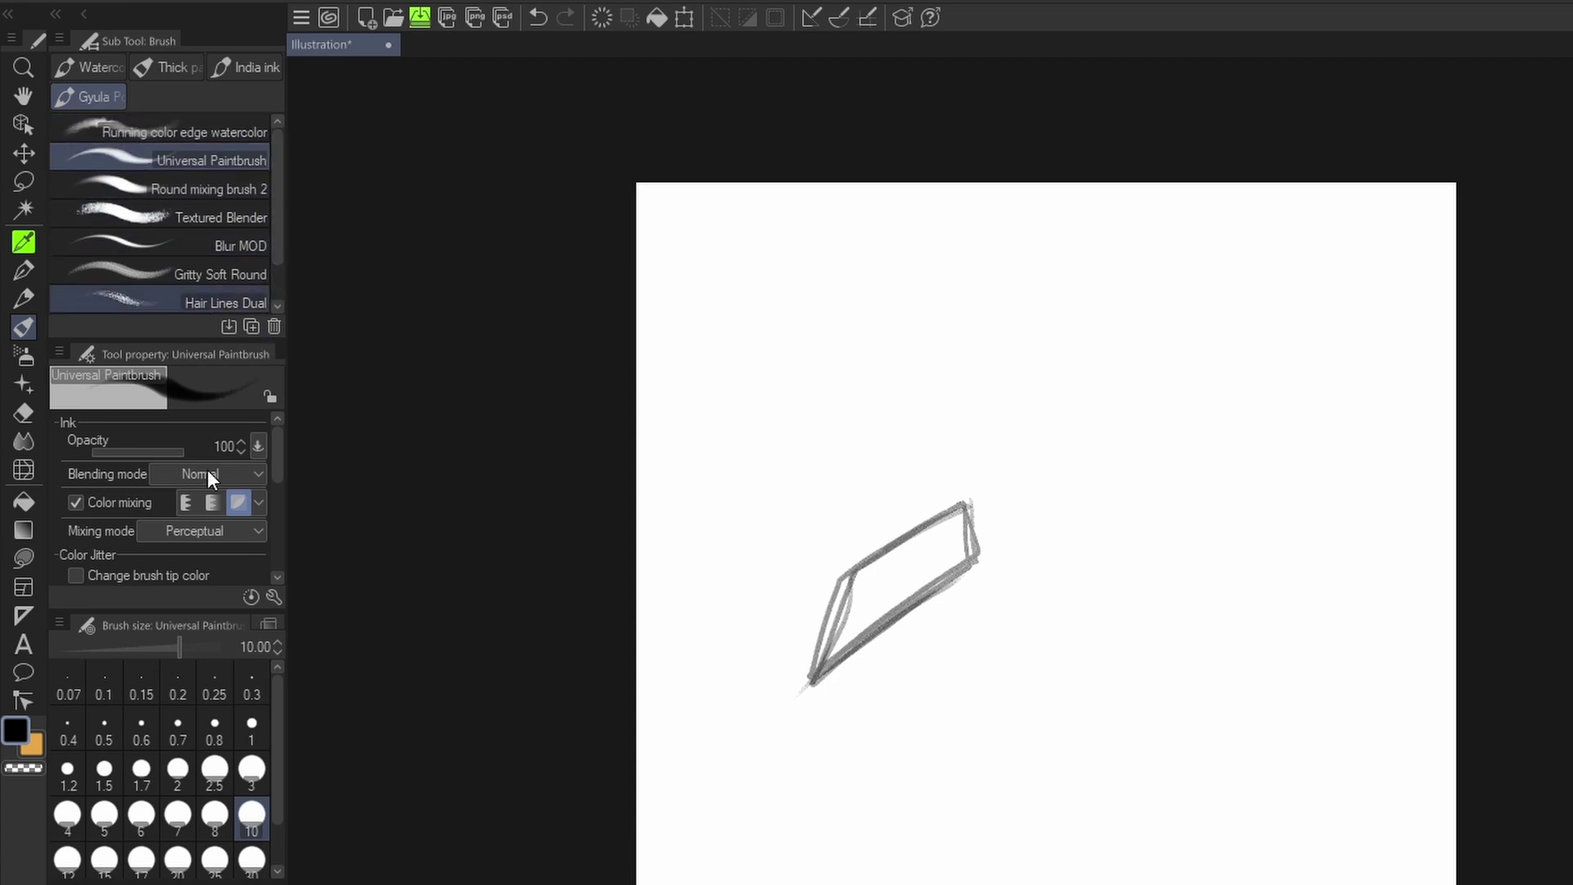
mouse_move(276, 452)
mouse_down()
mouse_move(273, 546)
mouse_move(278, 420)
mouse_up()
scroll(282, 537, down, 3)
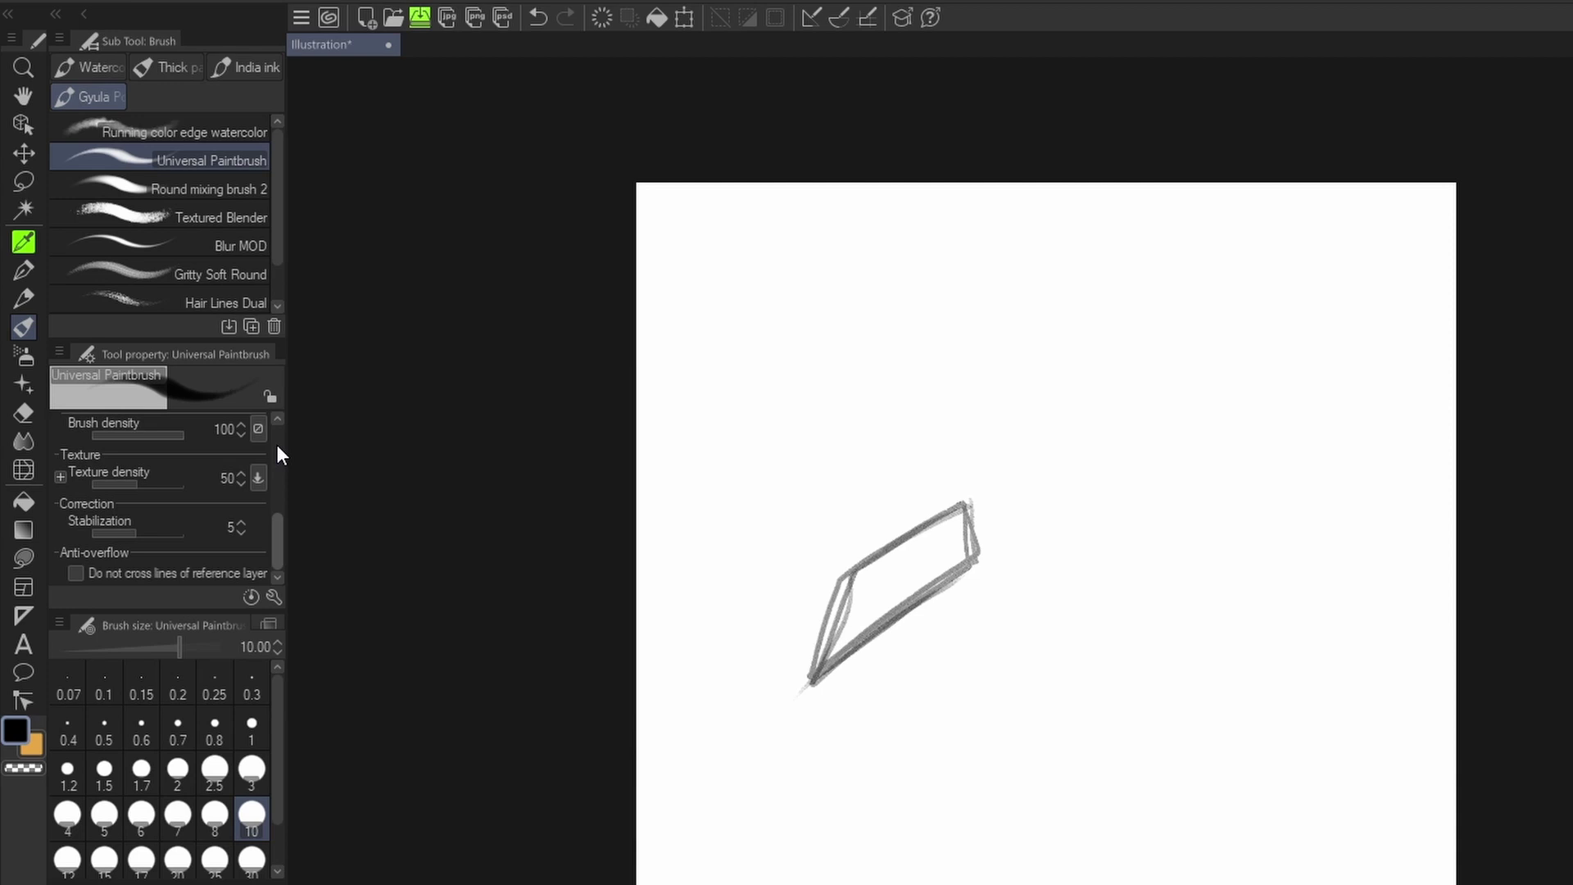
scroll(277, 455, up, 3)
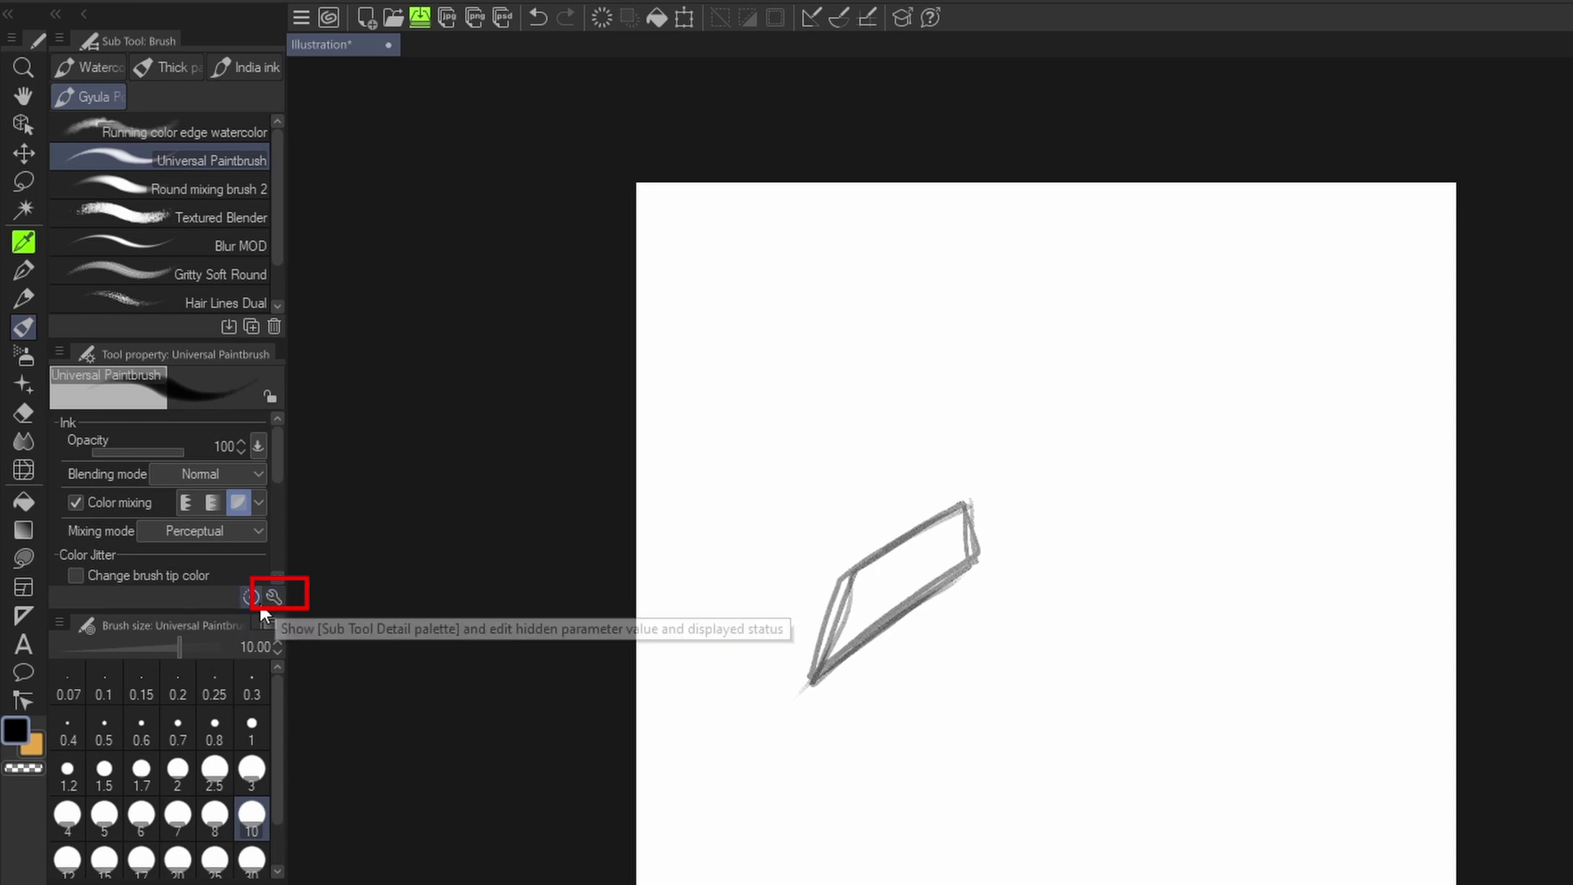
Step: Open the Universal Paintbrush's Sub Tool Detail Ink page and toggle Mixing mode's panel visibility off and on
click(283, 592)
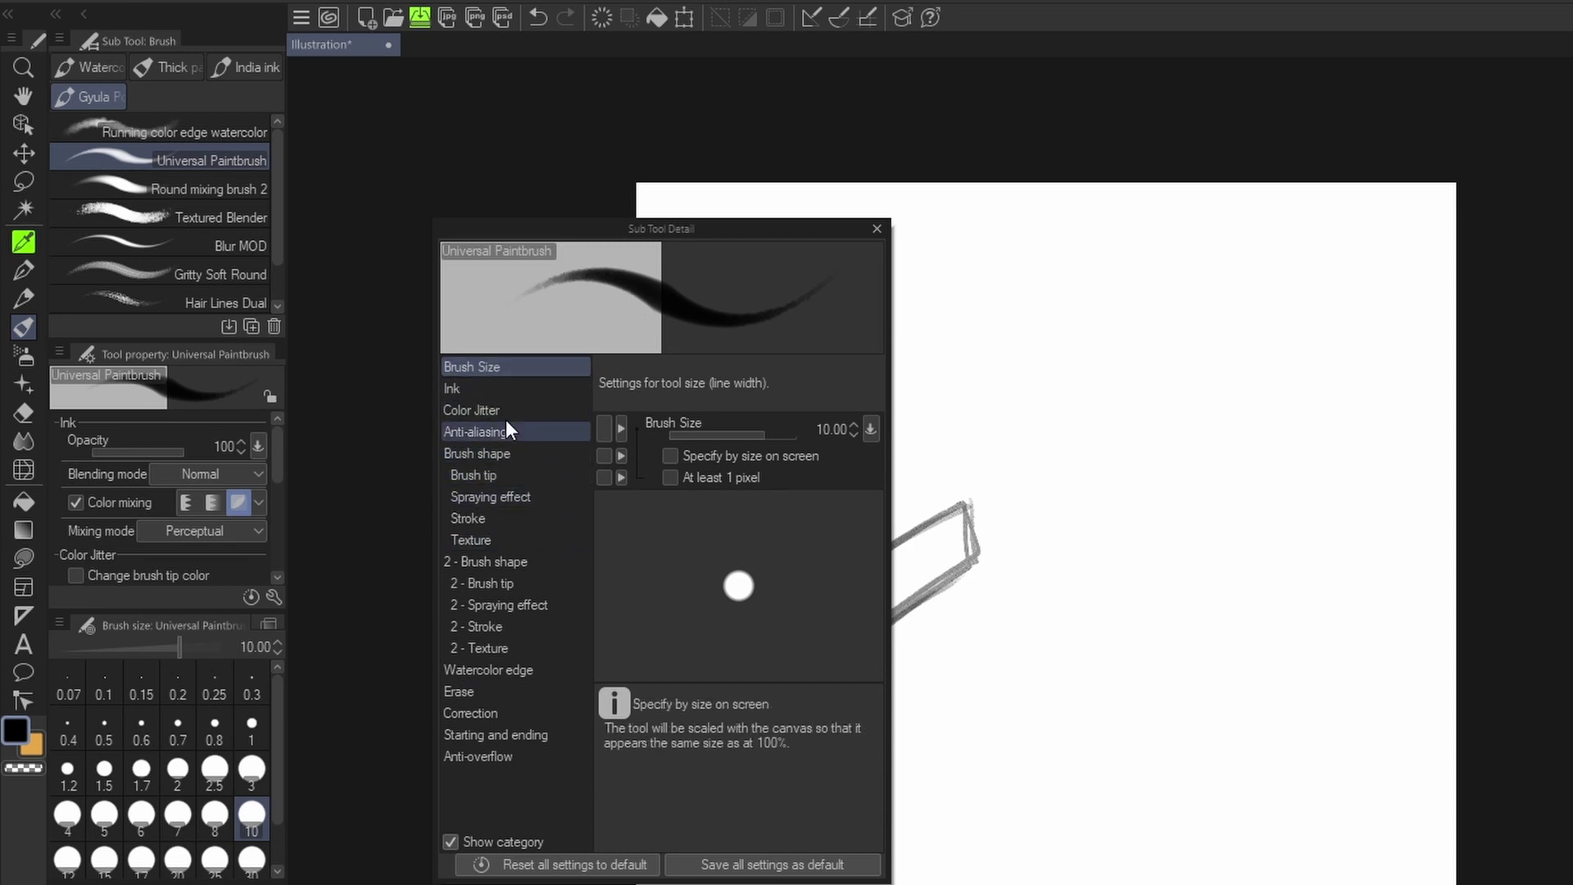
click(500, 388)
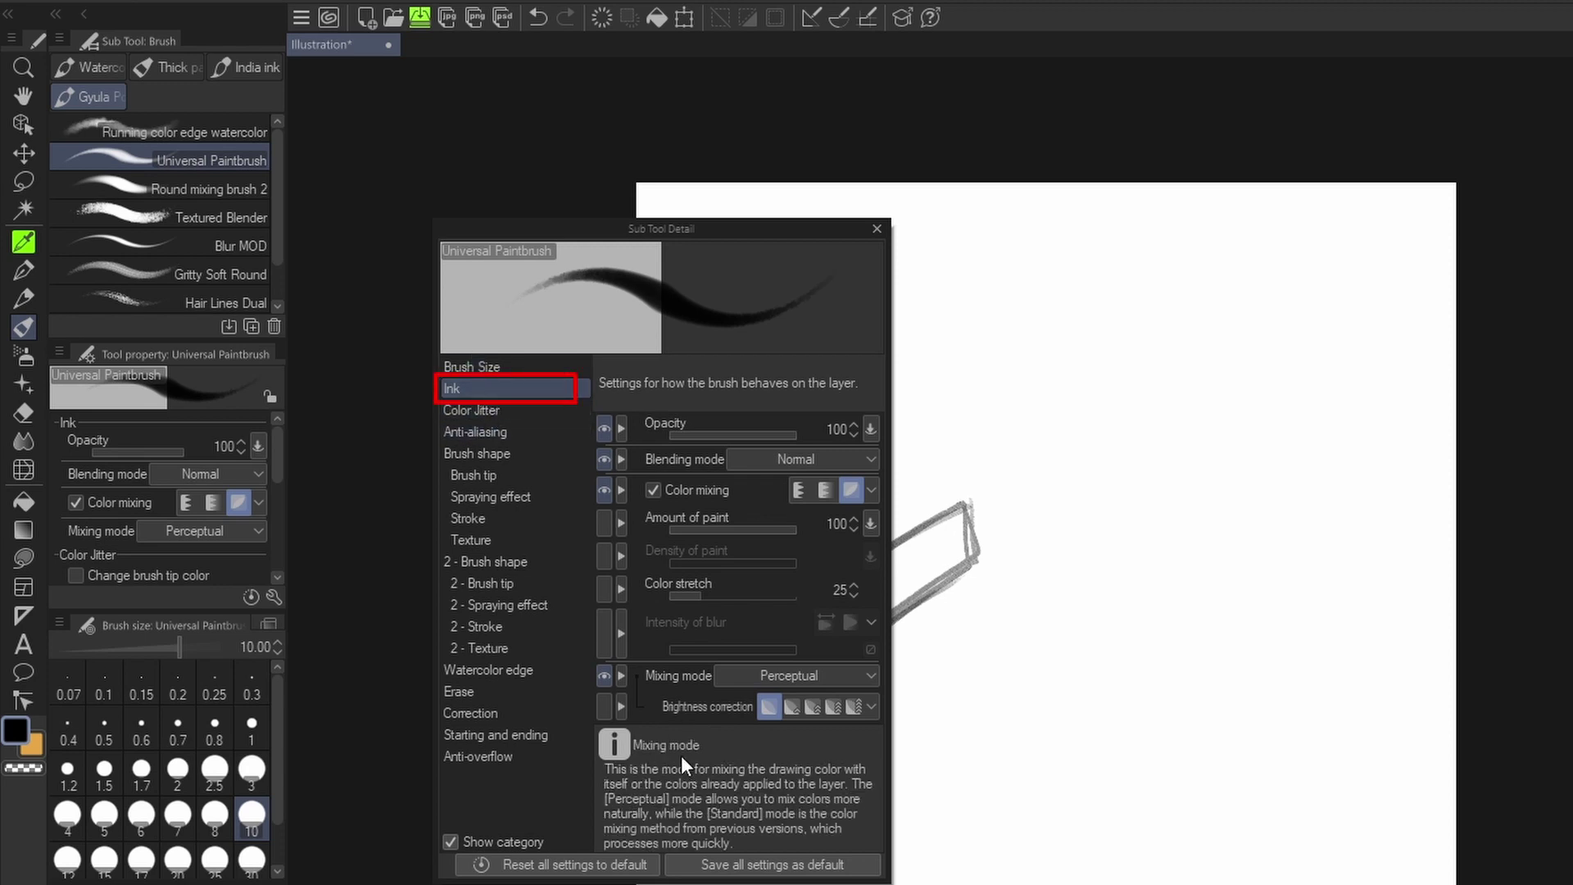
mouse_move(700, 712)
mouse_move(677, 674)
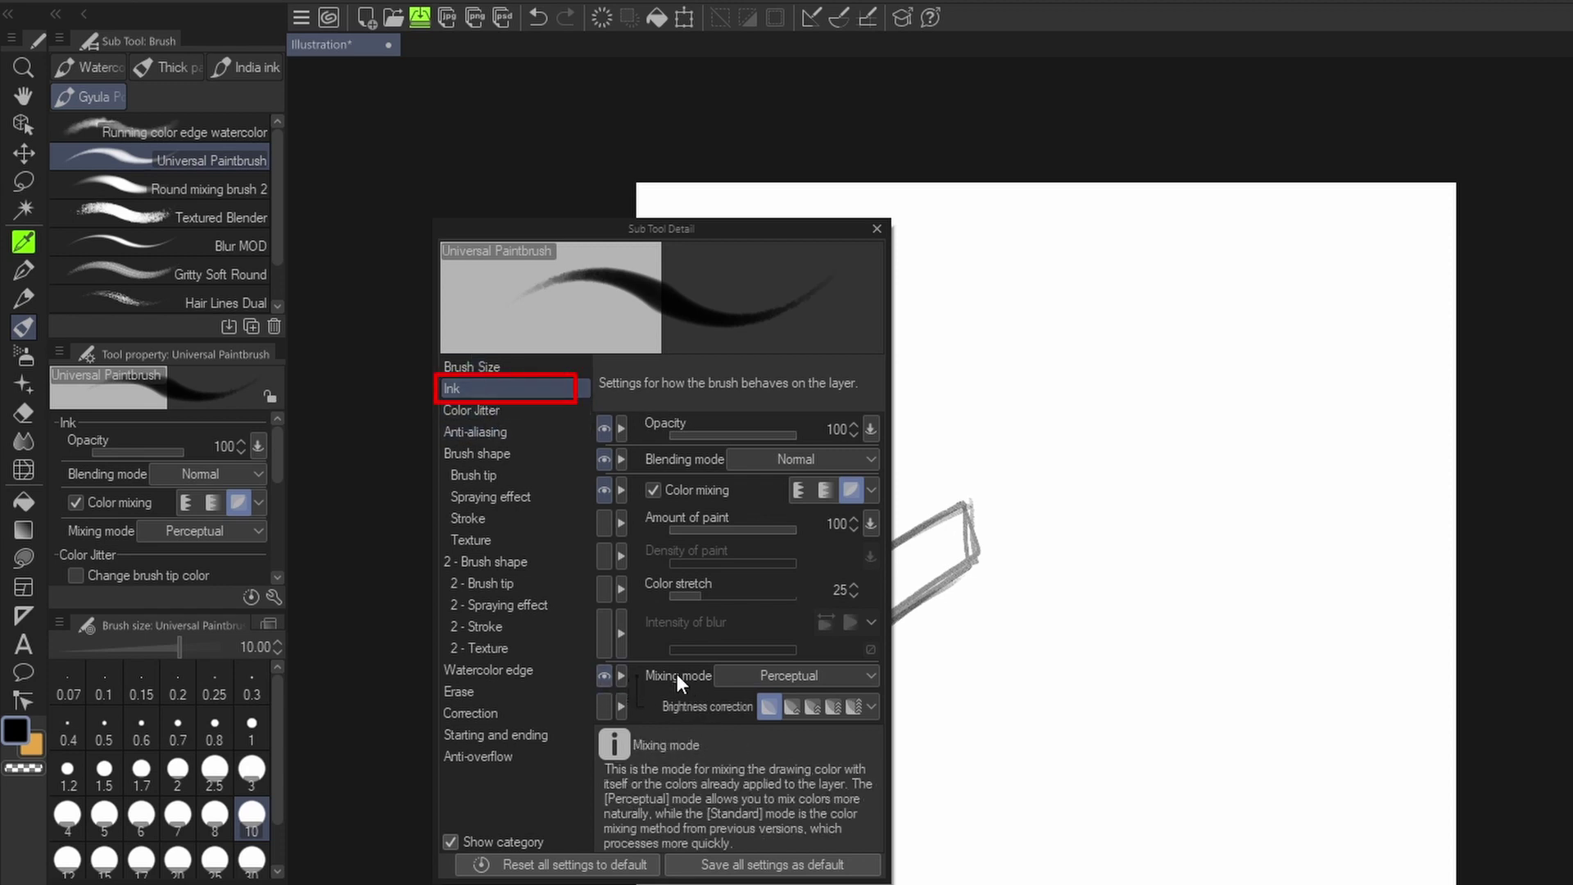
click(604, 676)
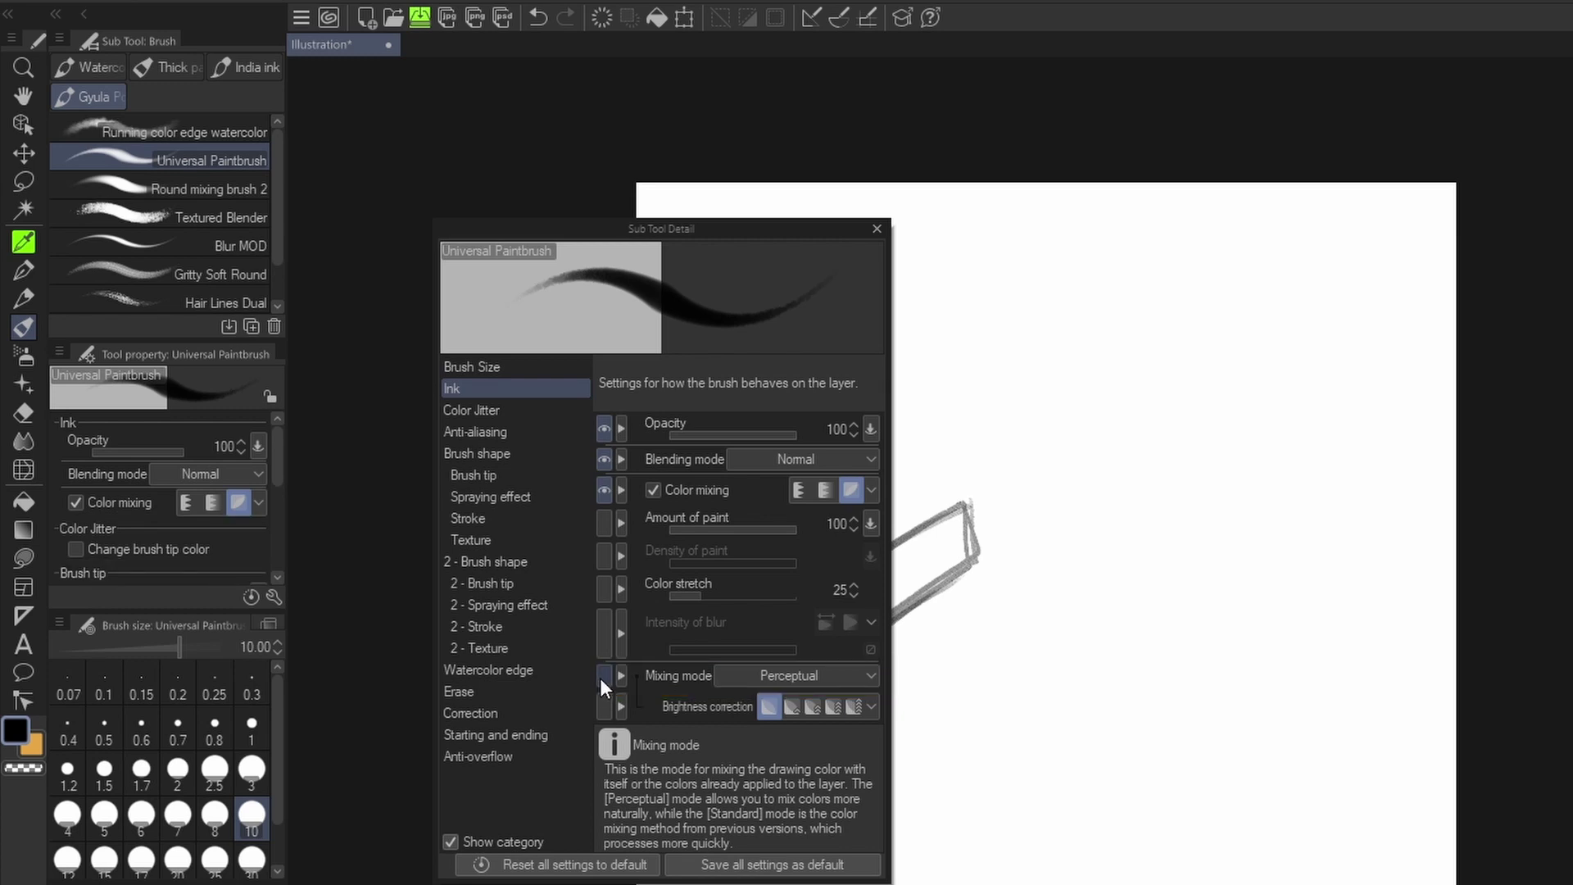
click(603, 679)
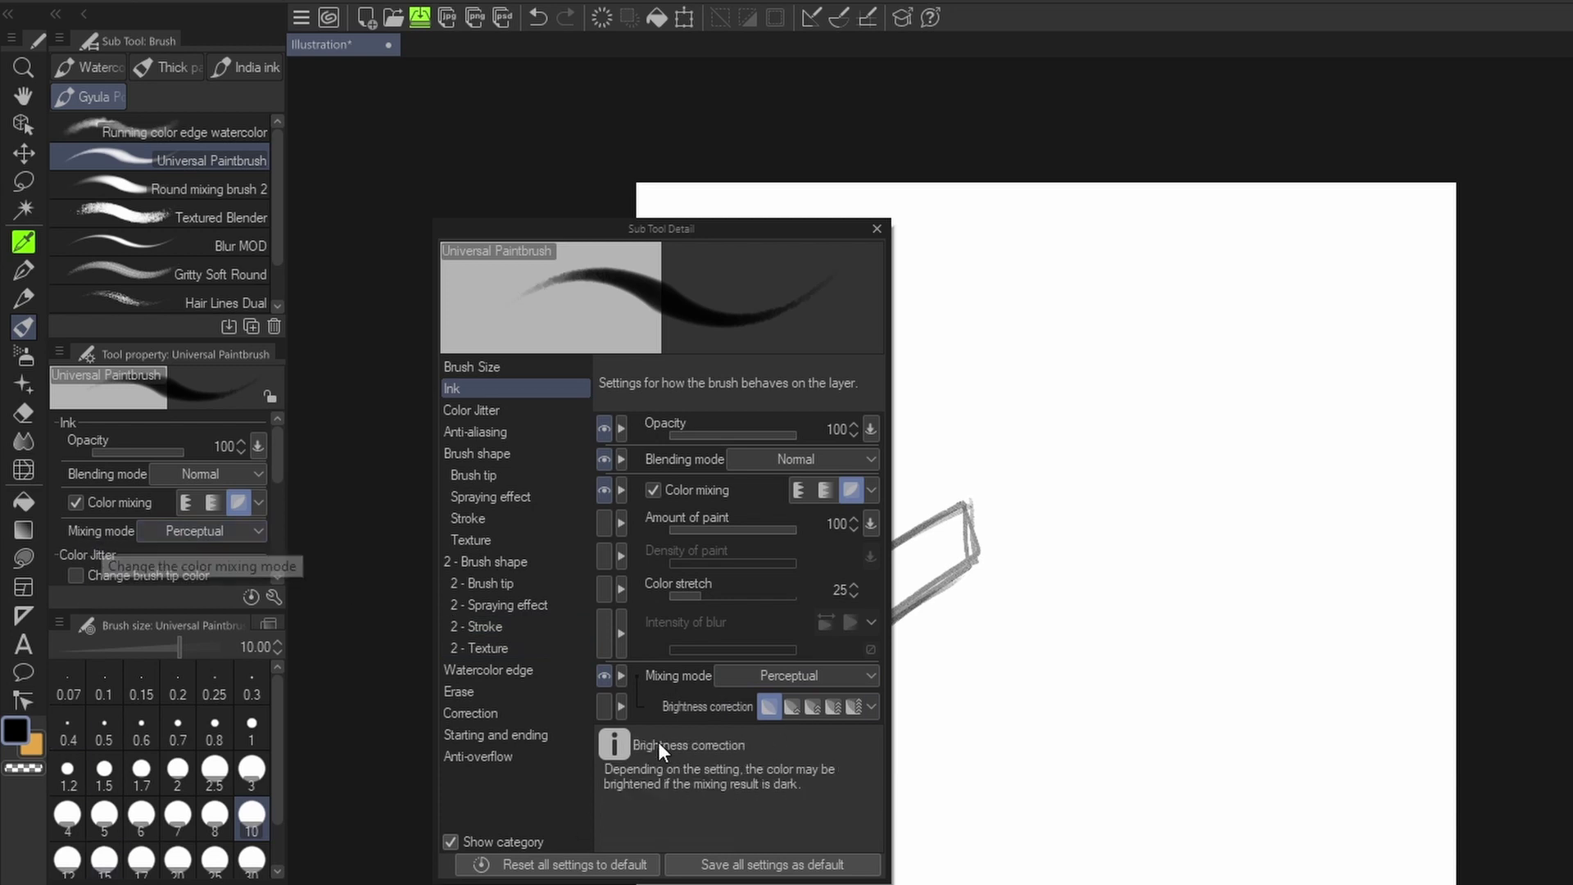
click(450, 844)
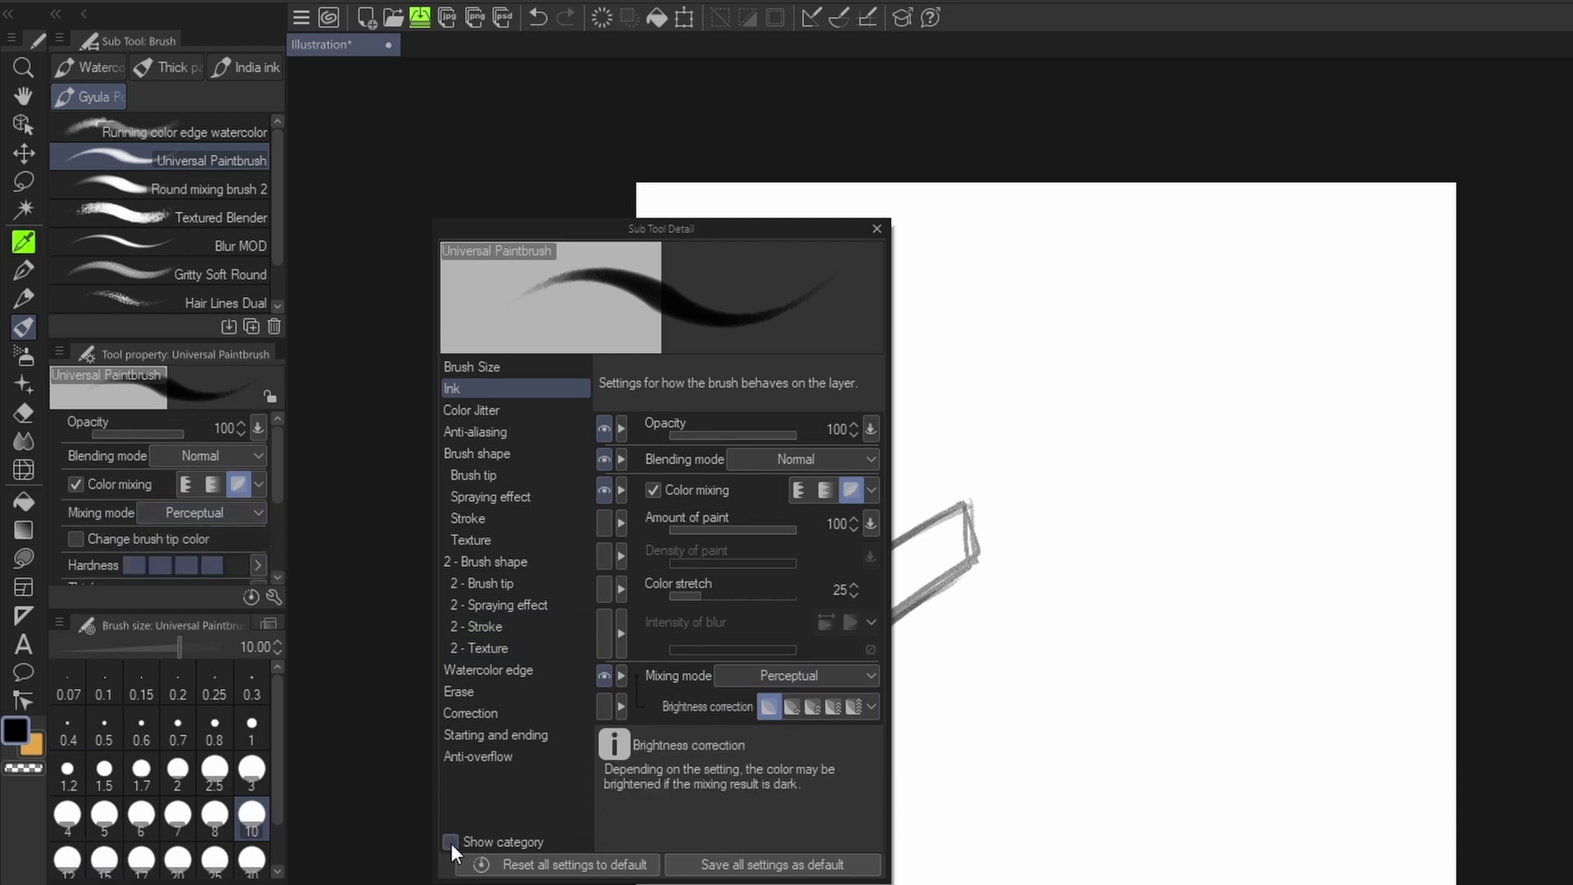
Step: Toggle the property panel's category headers off and on, leaving yellow as the main colour
click(450, 843)
click(447, 841)
click(445, 843)
click(449, 843)
click(445, 844)
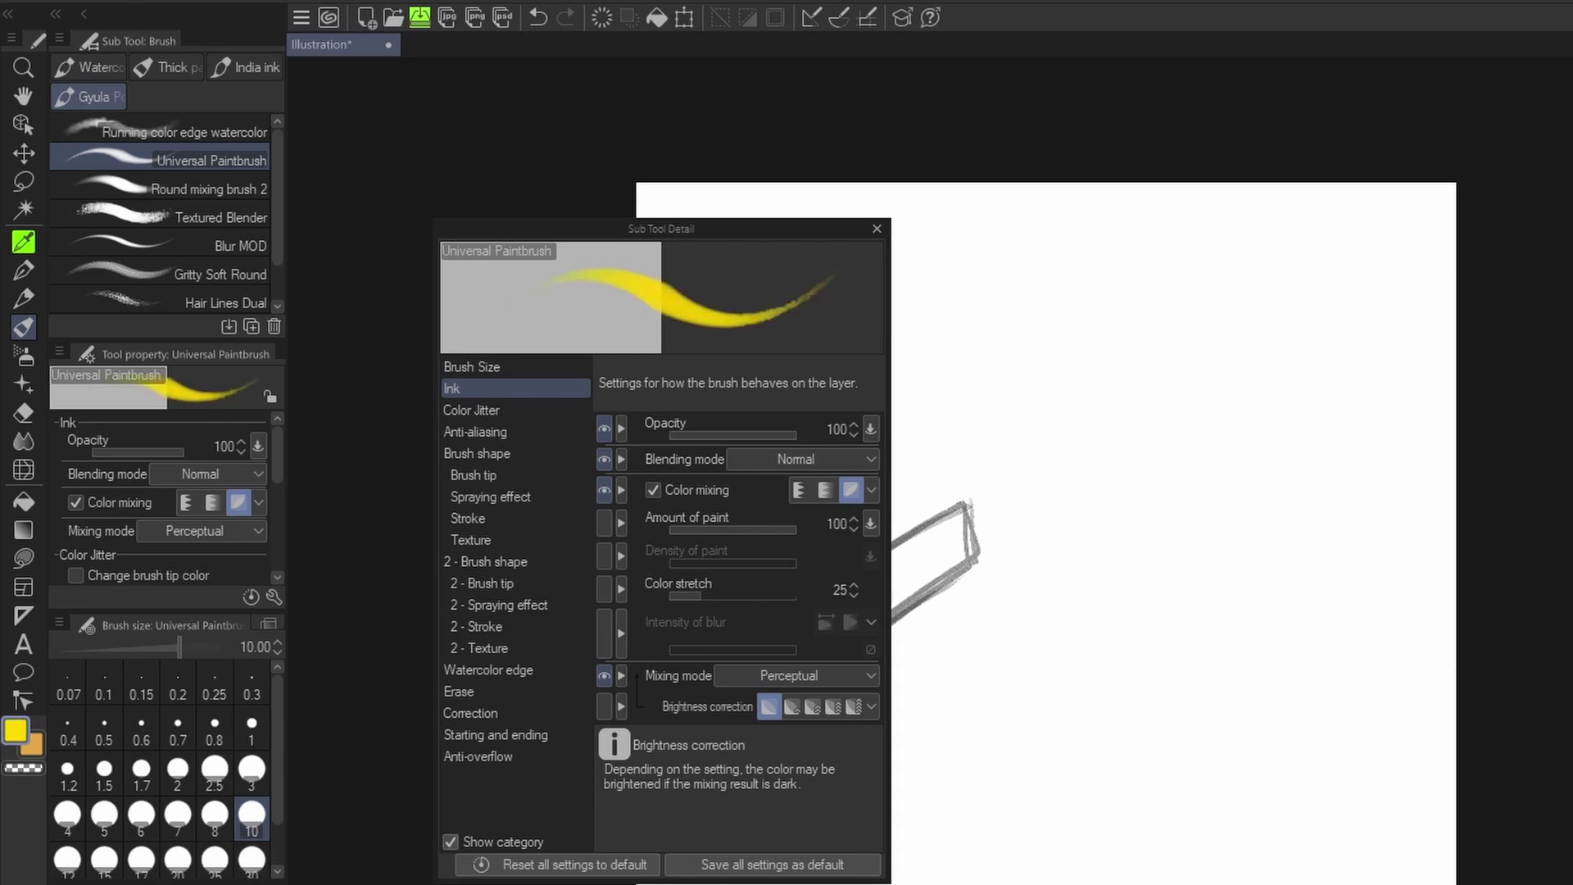
mouse_move(685, 623)
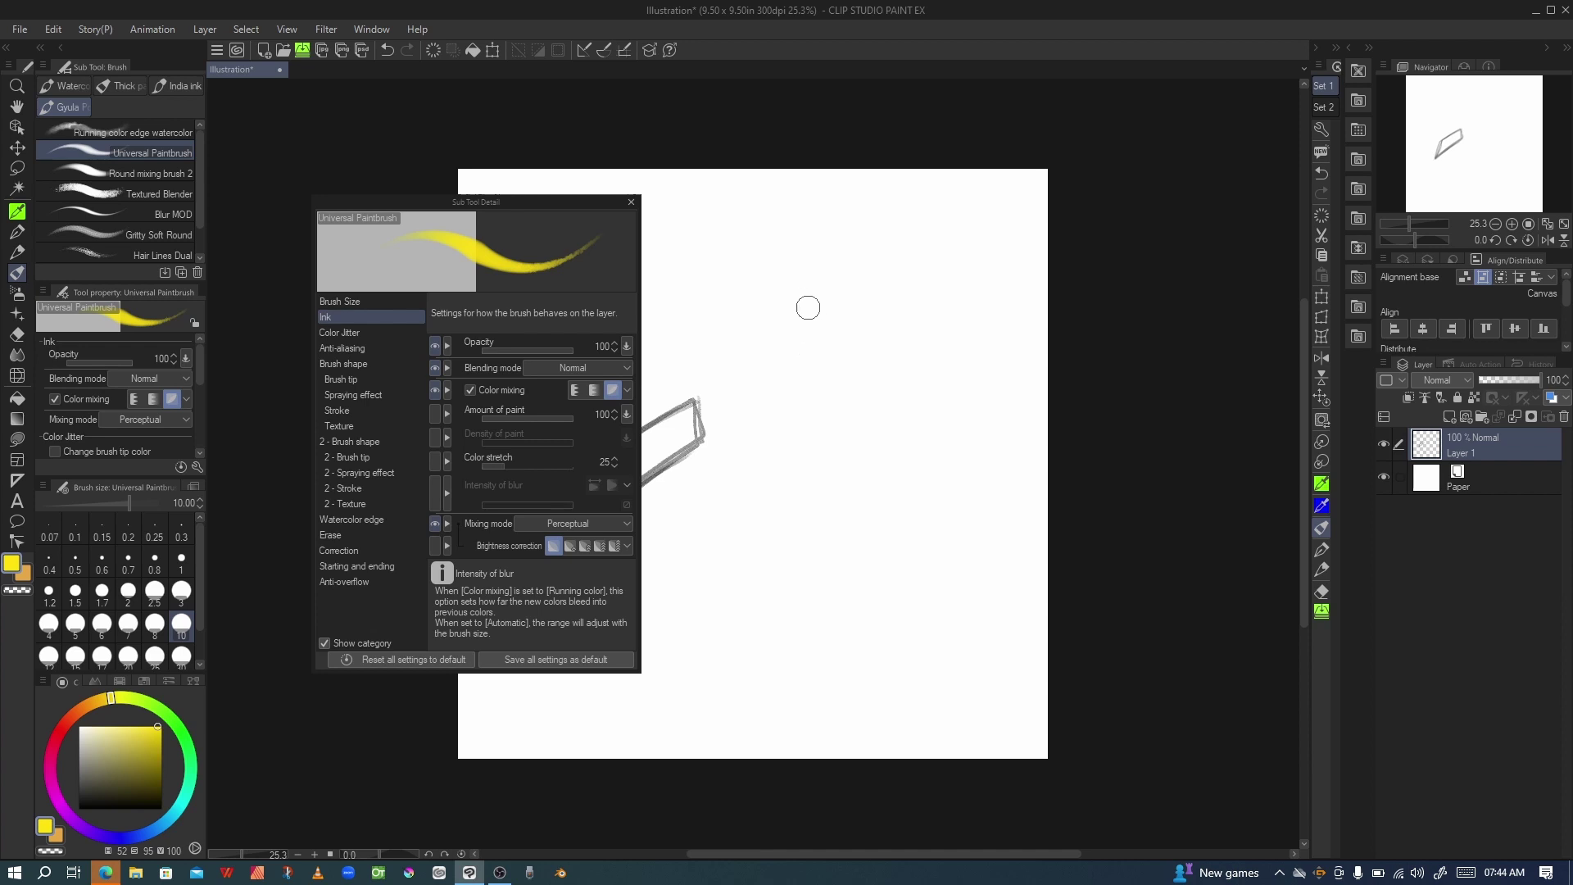
Step: Paint a yellow dab, hide the Paper layer, overlap a blue dab, and pick Textured Blender at 5.20
mouse_move(808, 306)
mouse_down()
mouse_move(804, 340)
mouse_move(785, 325)
mouse_move(822, 319)
mouse_move(812, 309)
mouse_move(785, 336)
mouse_move(818, 336)
mouse_move(824, 305)
mouse_move(788, 324)
mouse_move(798, 342)
mouse_move(804, 303)
mouse_move(810, 353)
mouse_move(795, 313)
mouse_move(812, 300)
mouse_move(788, 316)
mouse_move(826, 300)
mouse_move(827, 340)
mouse_move(809, 298)
mouse_up()
click(1384, 477)
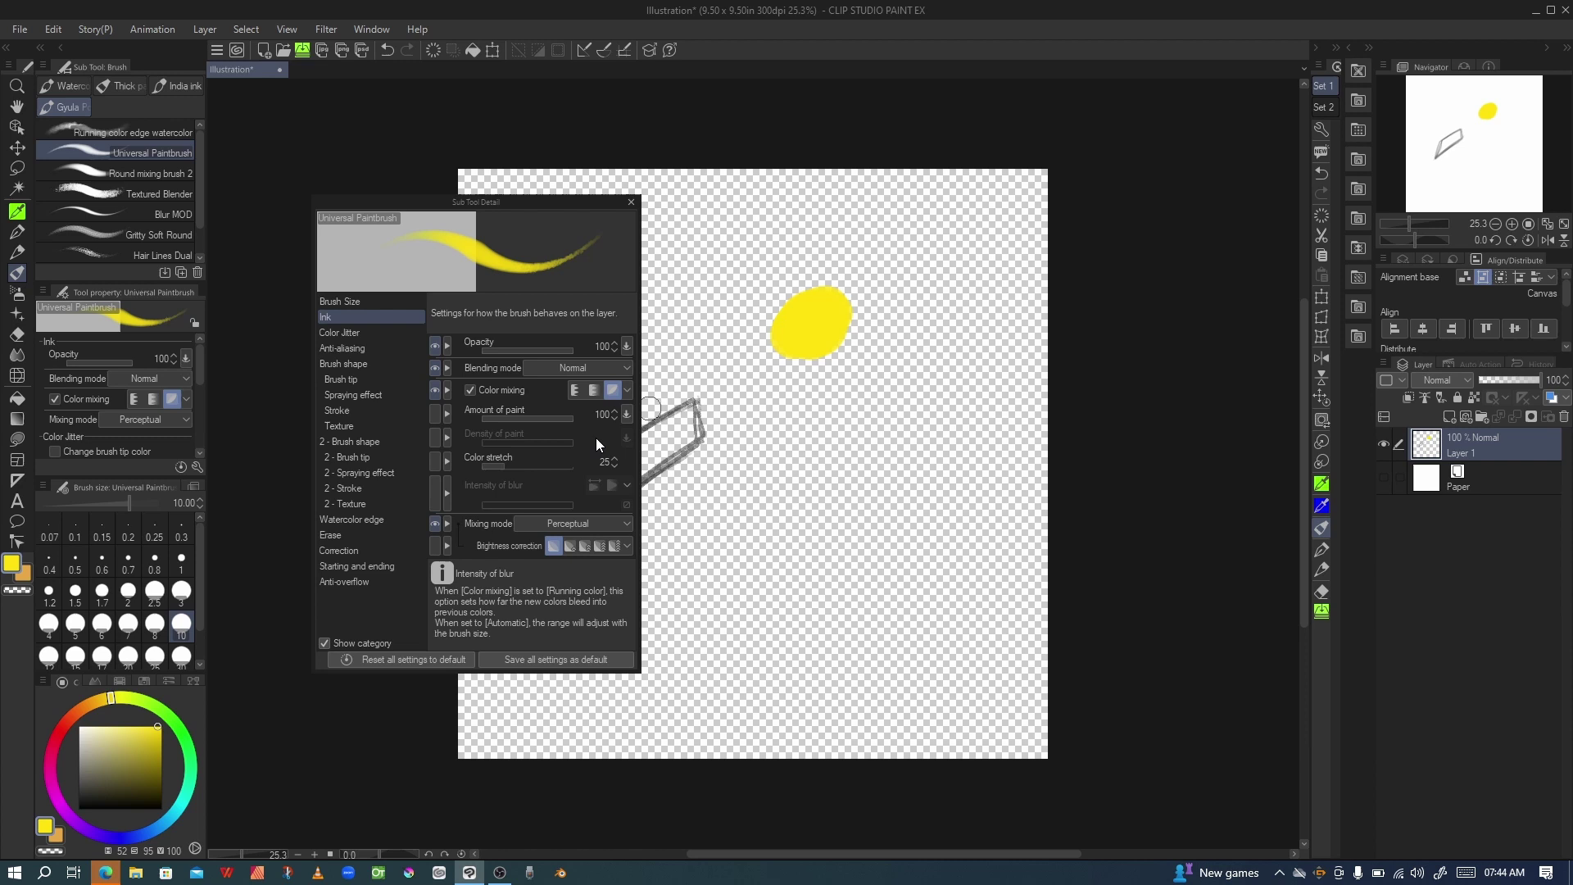
drag(116, 694, 151, 833)
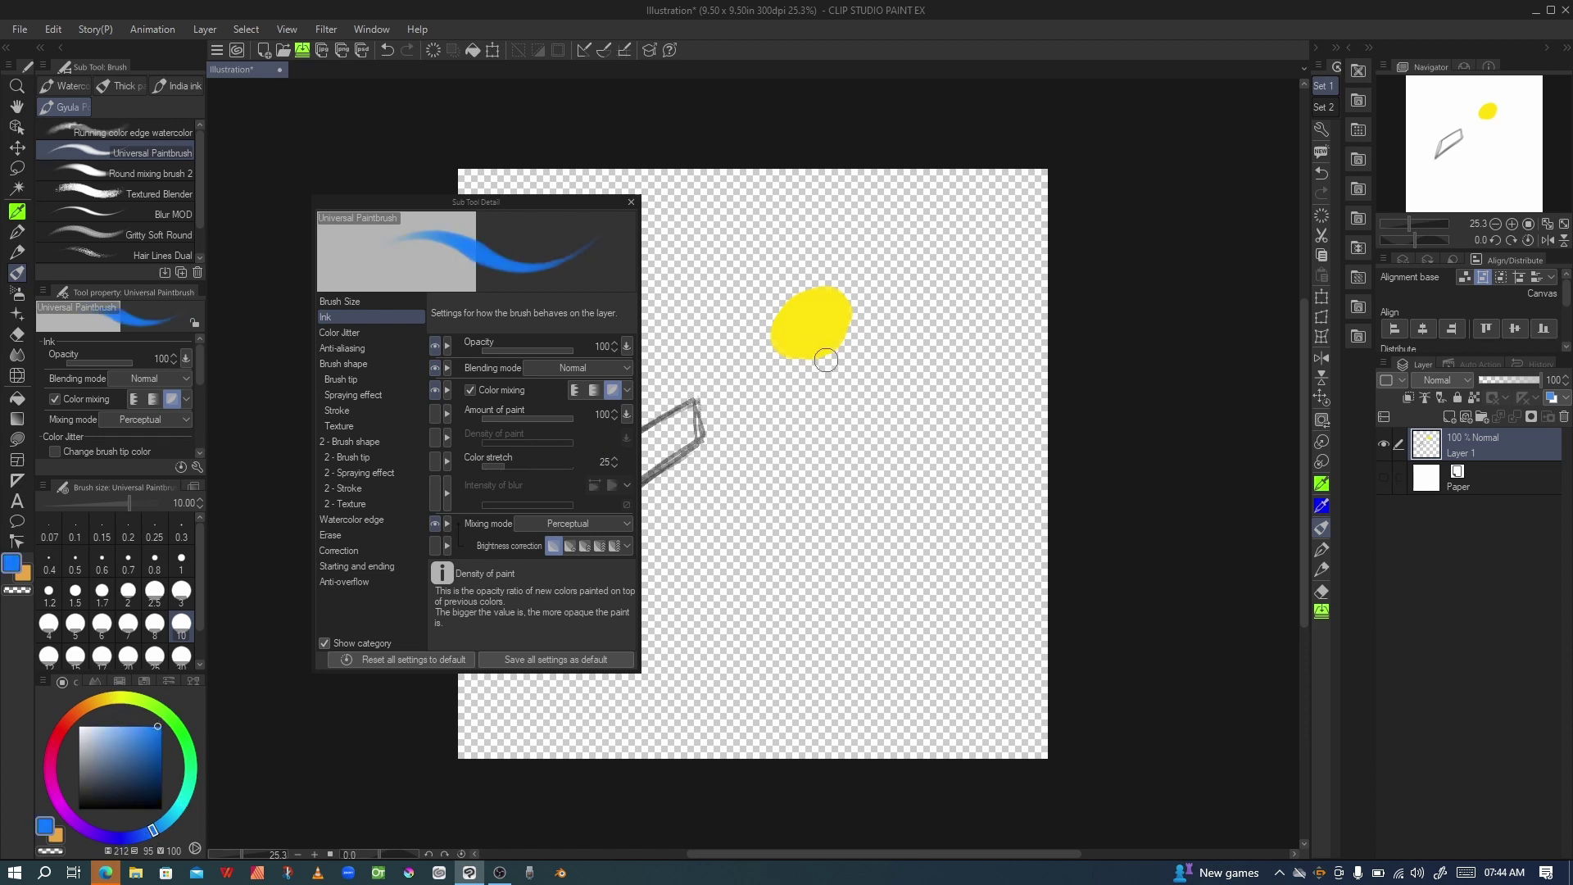
mouse_move(826, 359)
mouse_down()
mouse_move(846, 346)
mouse_move(838, 367)
mouse_move(852, 354)
mouse_move(821, 365)
mouse_move(851, 345)
mouse_move(819, 373)
mouse_up()
click(154, 190)
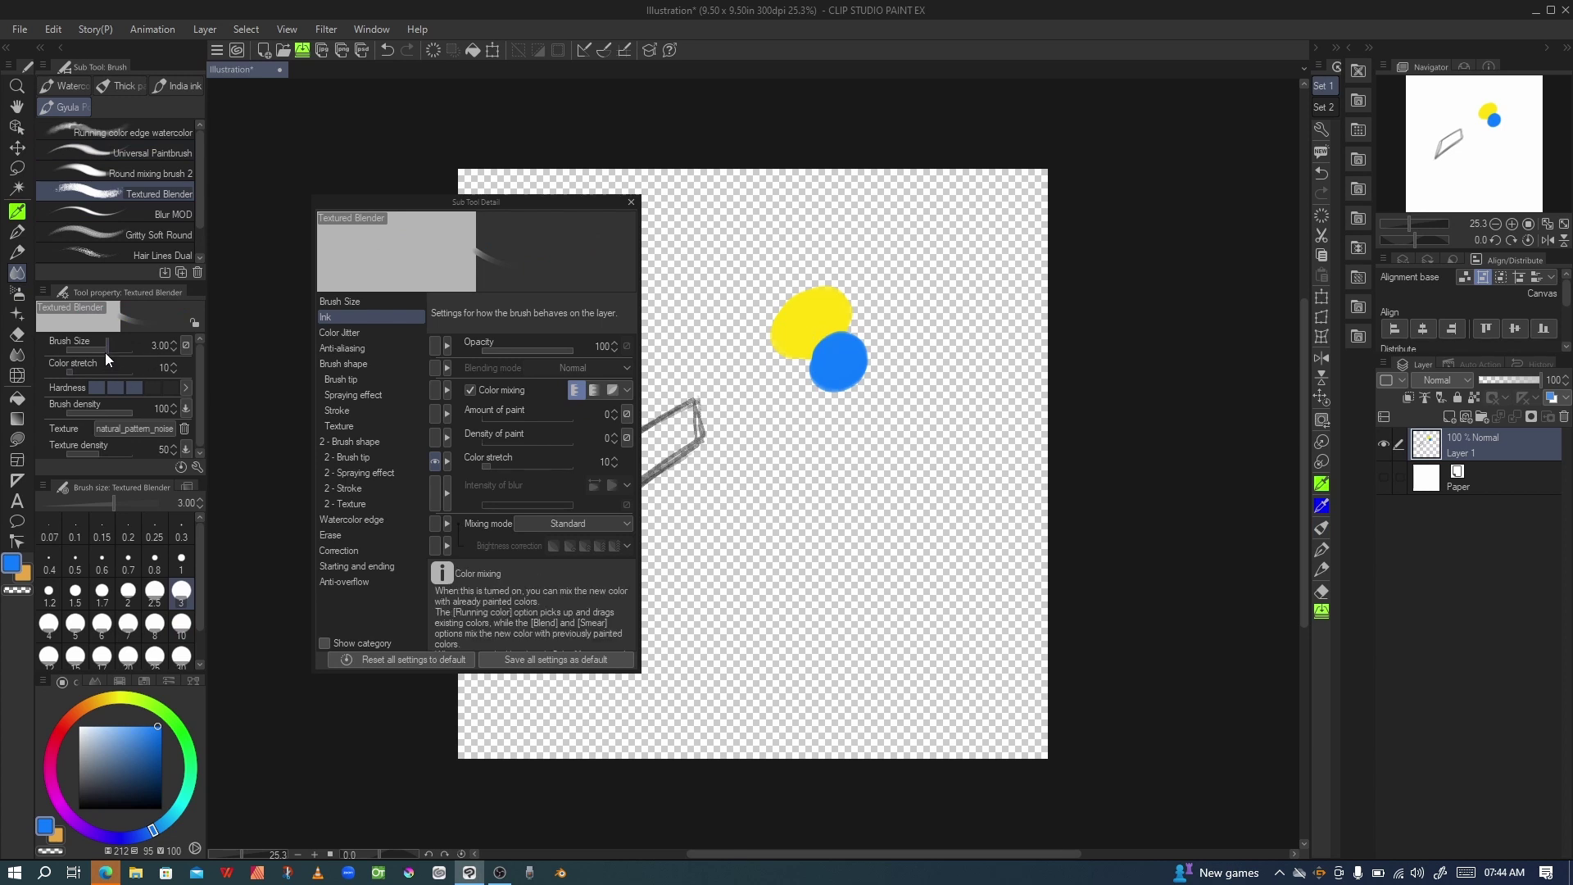
key(bracketright)
Step: Blend the yellow-blue overlap into green, then reopen Universal Paintbrush's Sub Tool Detail
mouse_move(824, 331)
mouse_down()
mouse_move(851, 366)
mouse_move(827, 367)
mouse_move(826, 335)
mouse_move(809, 334)
mouse_move(817, 355)
mouse_move(837, 335)
mouse_move(823, 323)
mouse_up()
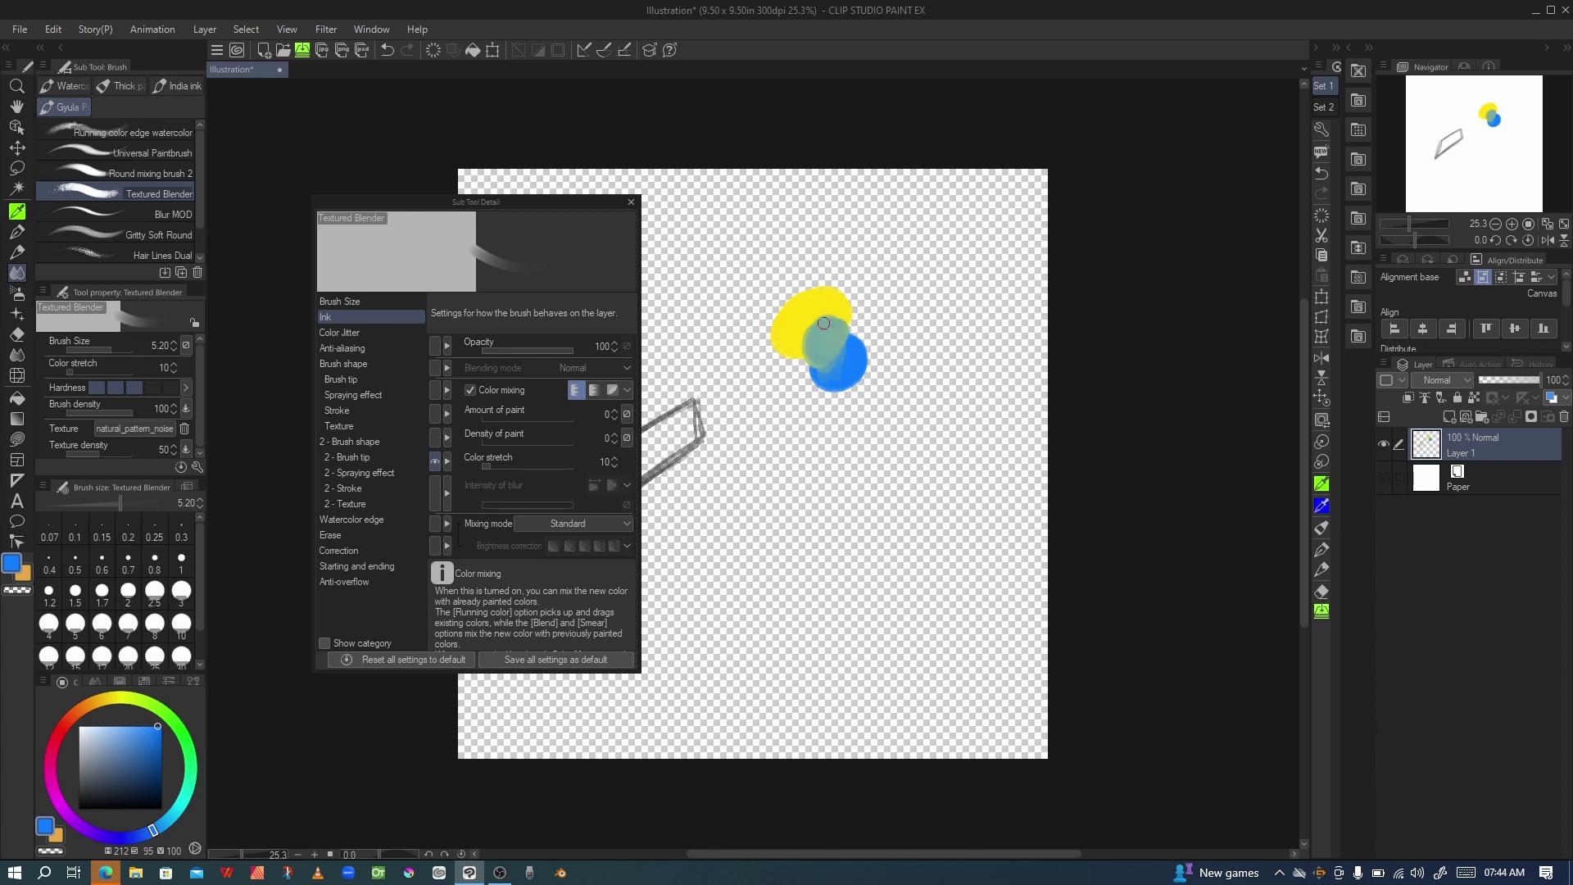
click(195, 468)
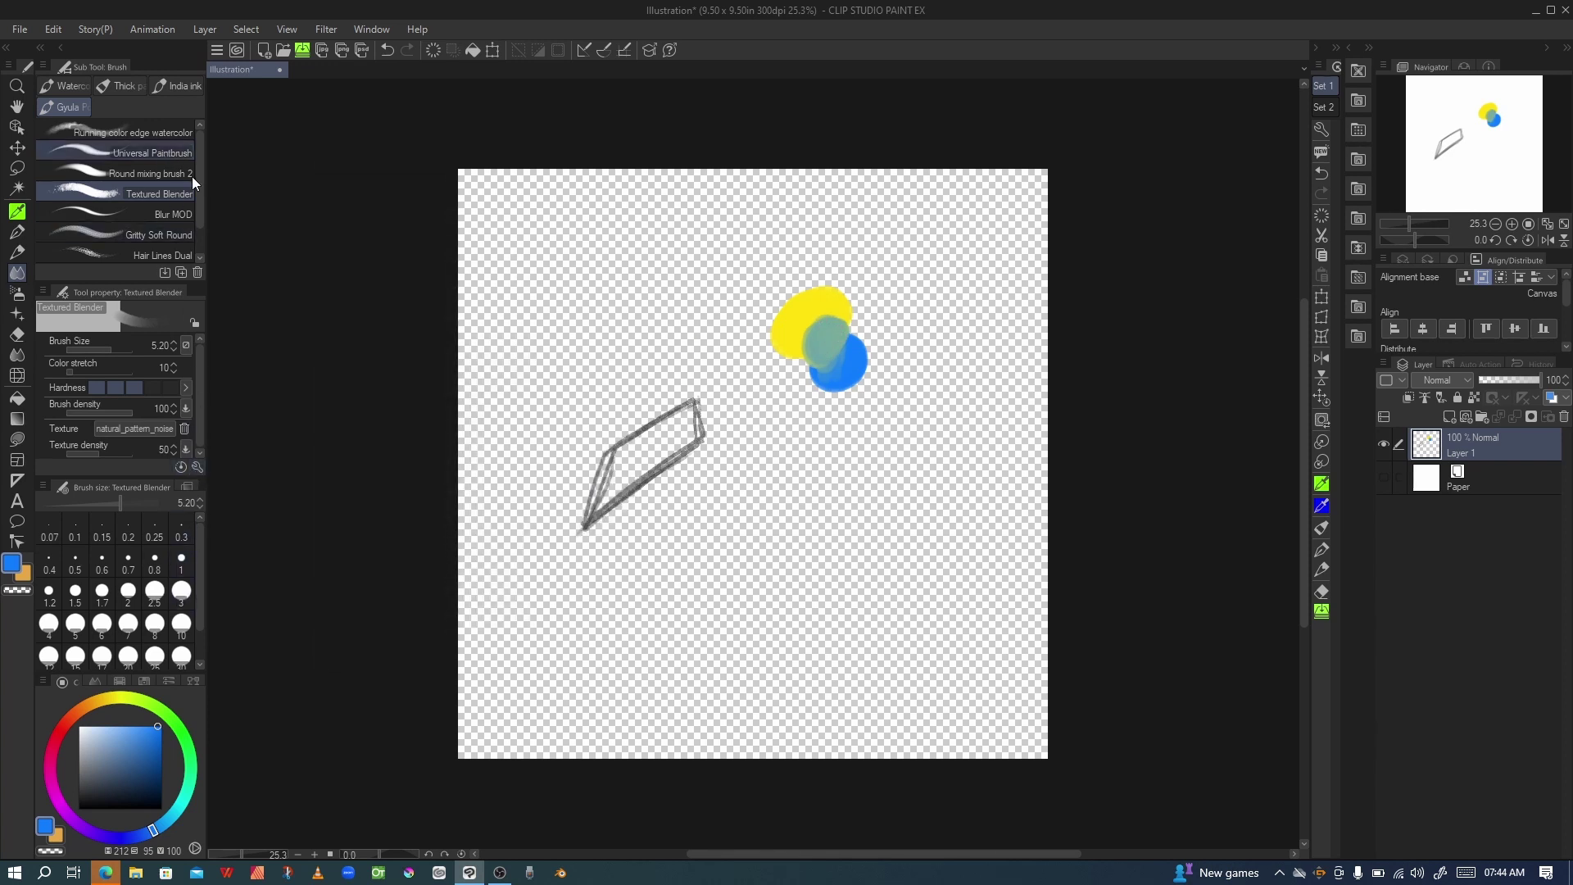
click(164, 153)
click(197, 467)
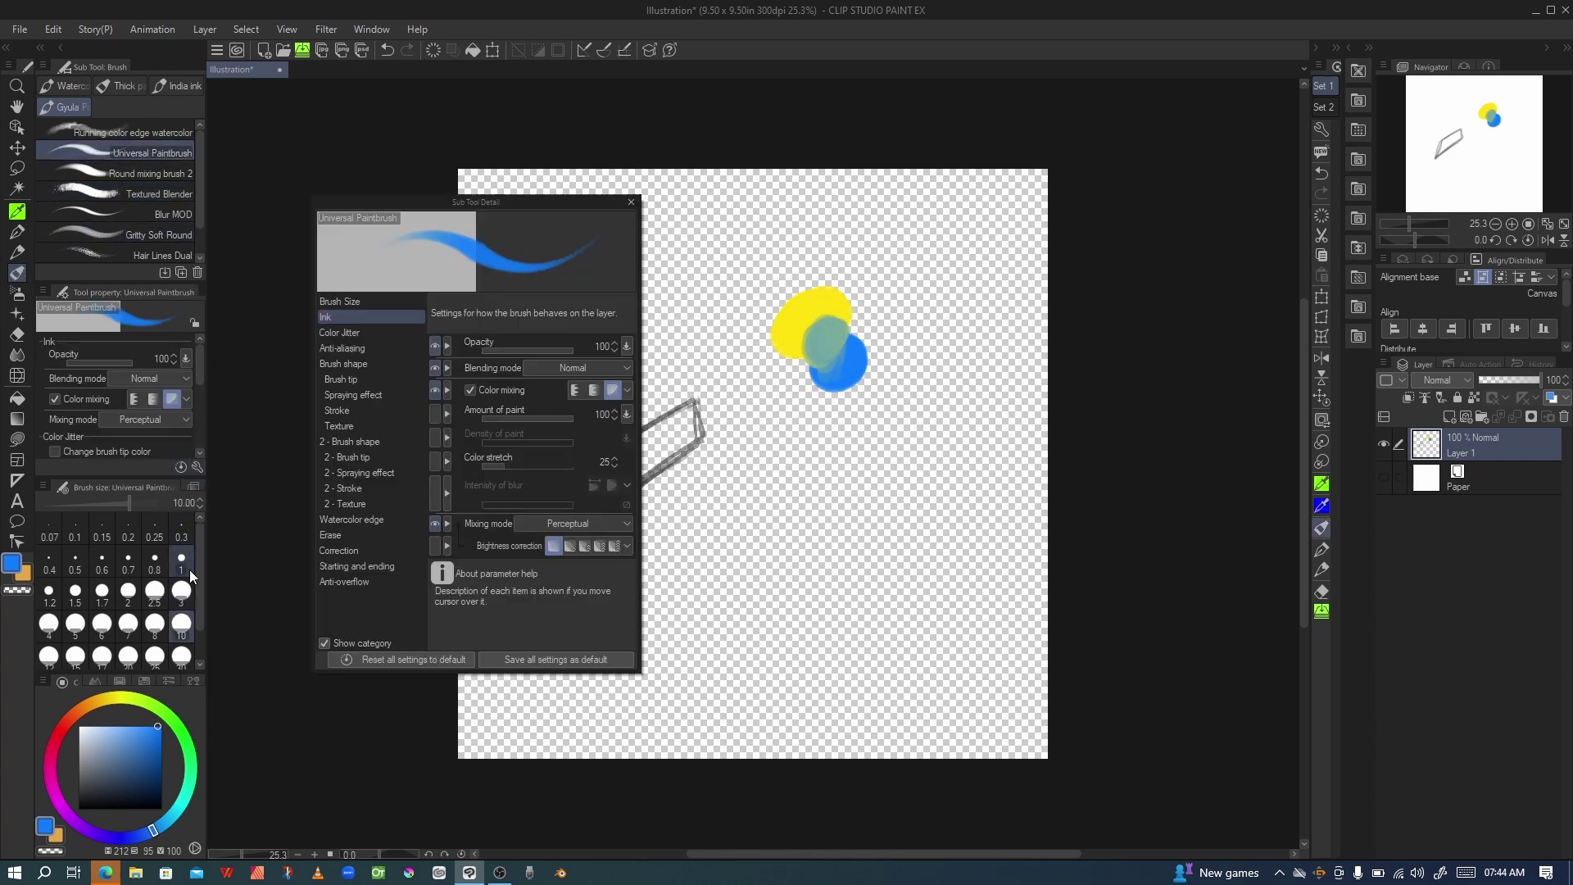
Step: Set a stronger brightness correction and paint new overlapping yellow and blue dabs below the first pair
click(582, 547)
alt+click(795, 339)
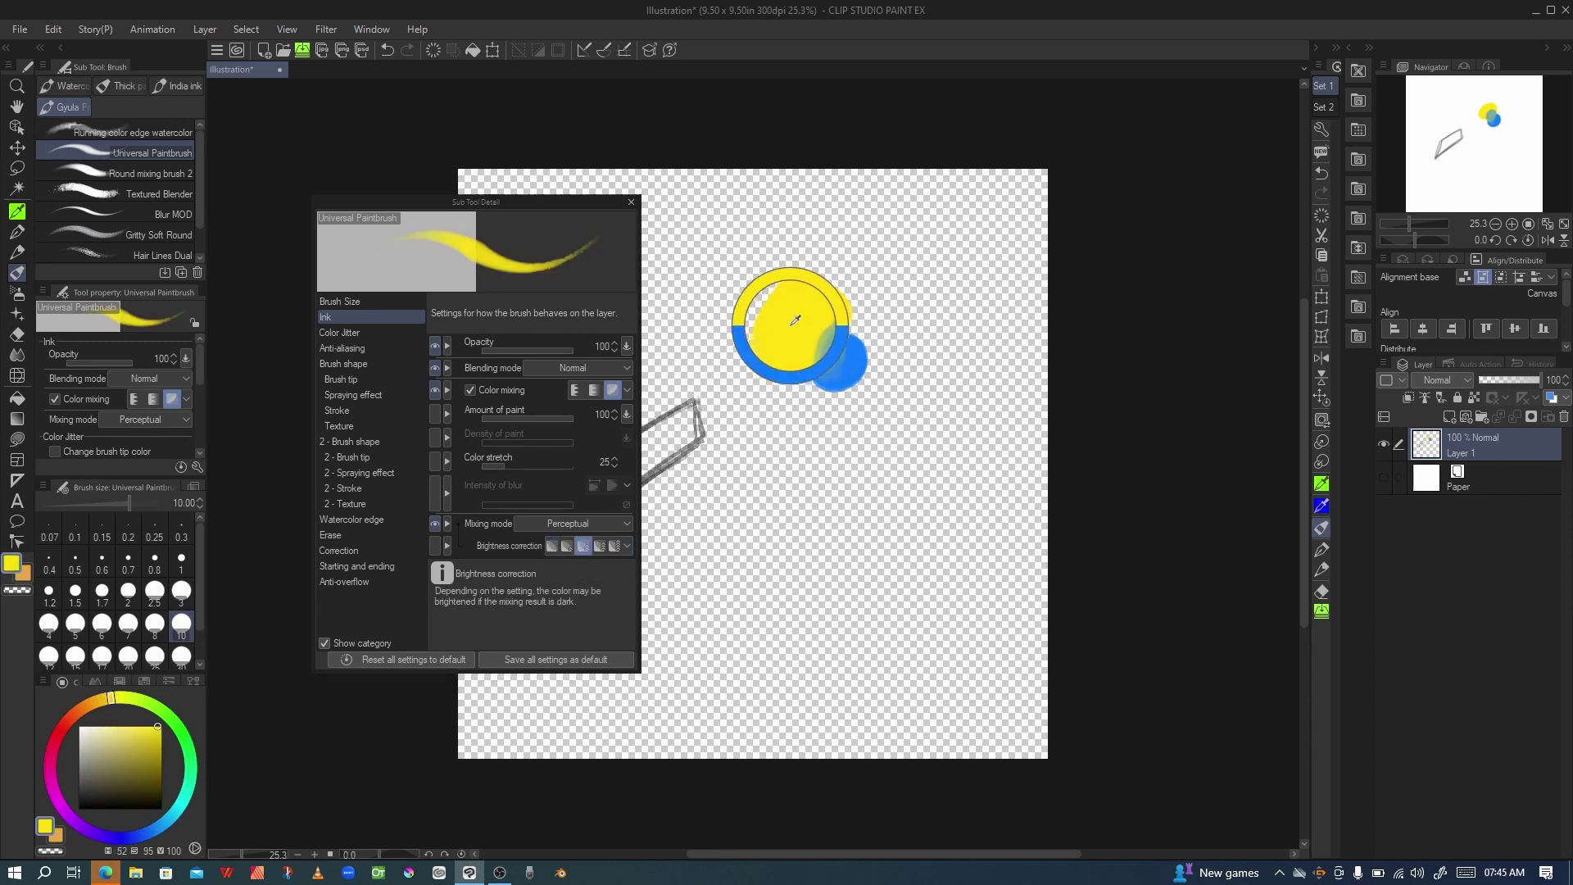
mouse_move(772, 457)
mouse_down()
mouse_move(782, 434)
mouse_move(788, 502)
mouse_move(782, 461)
mouse_up()
alt+click(834, 354)
alt+click(787, 465)
Step: Mix yellow into the lower pair's green patch and sample the resulting yellow-green colour
alt+click(779, 459)
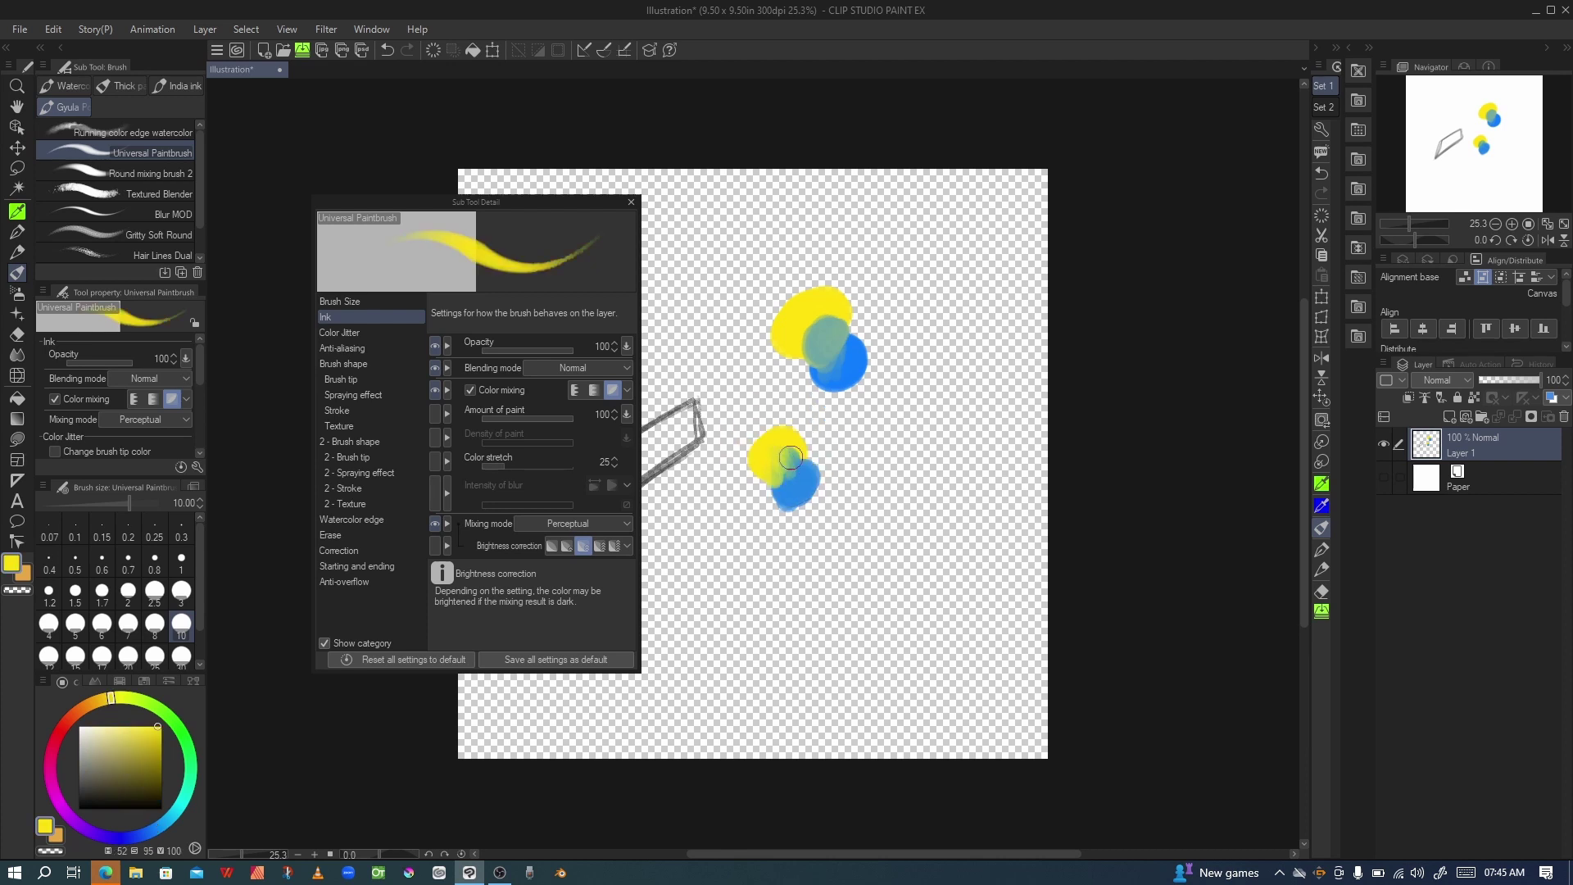
alt+click(788, 462)
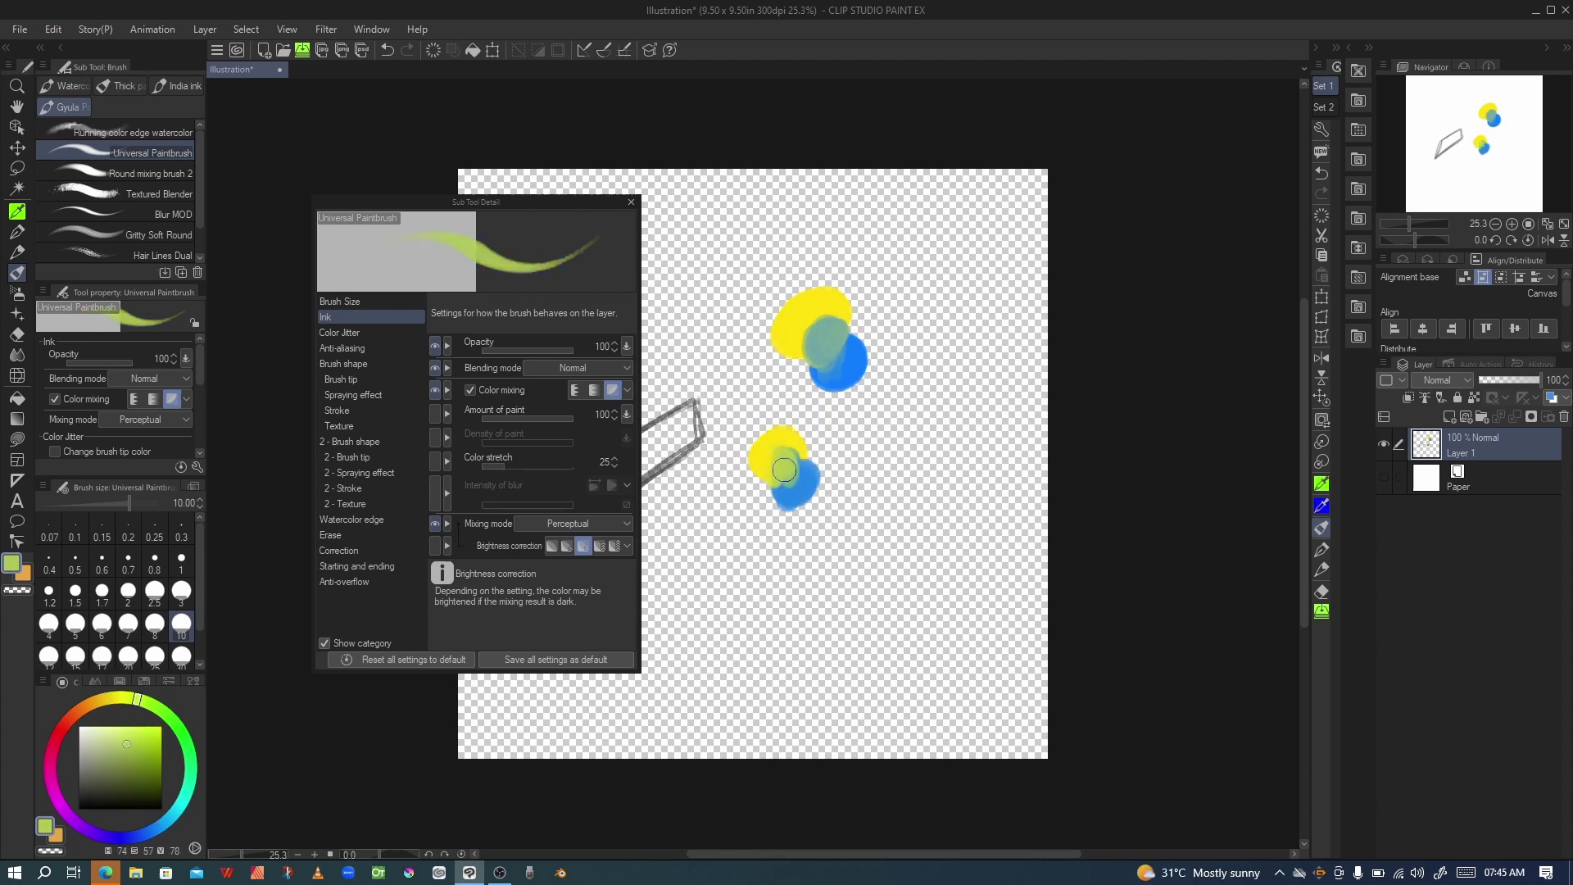
drag(784, 470, 795, 475)
alt+click(794, 464)
alt+click(797, 465)
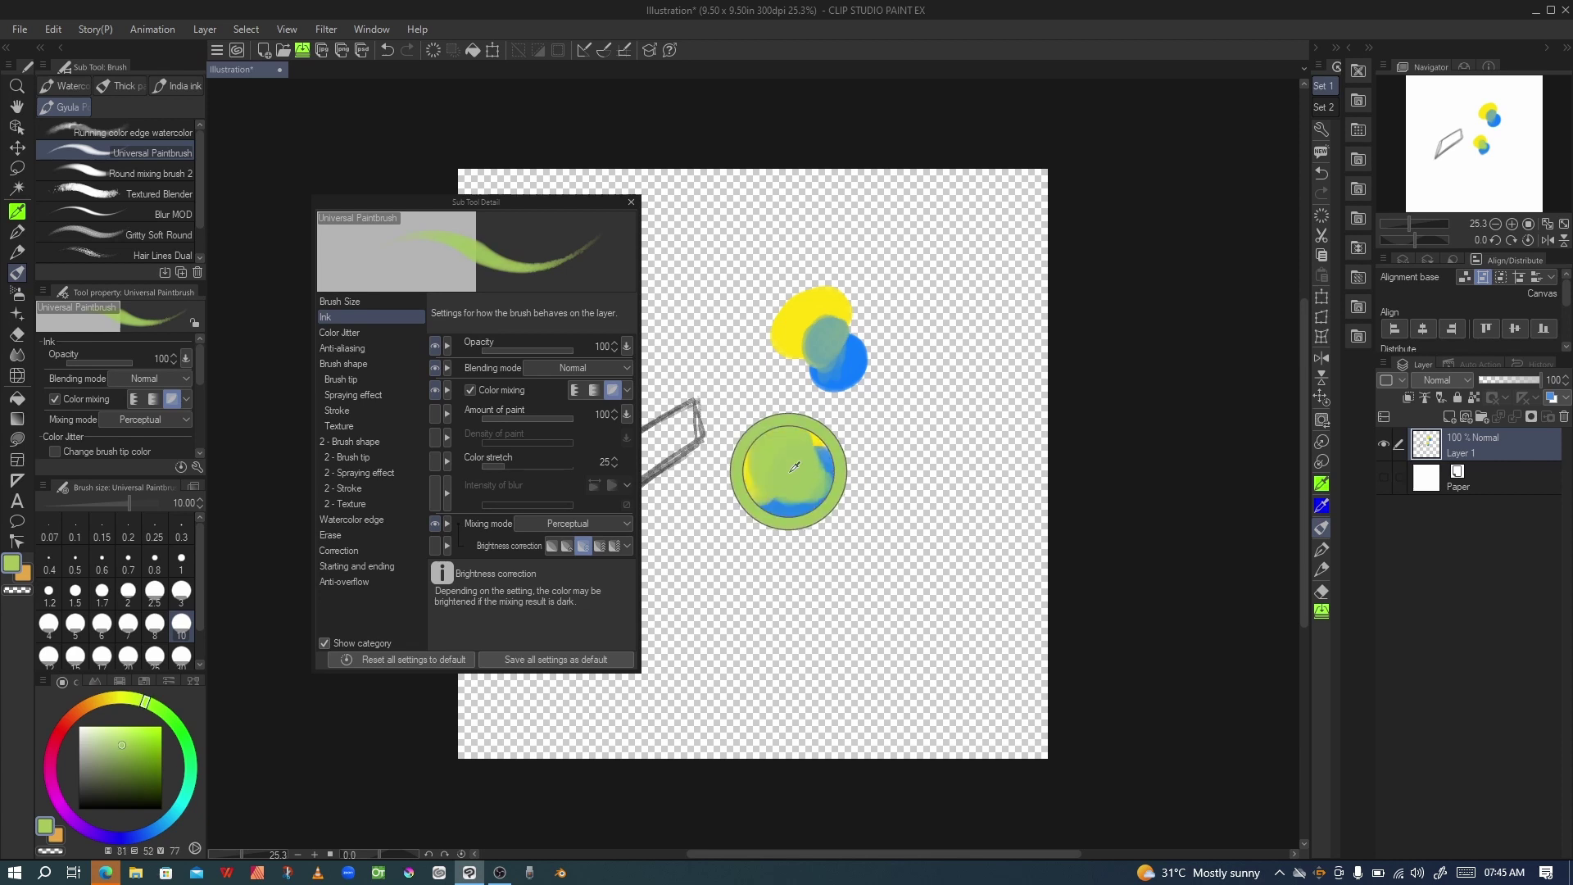